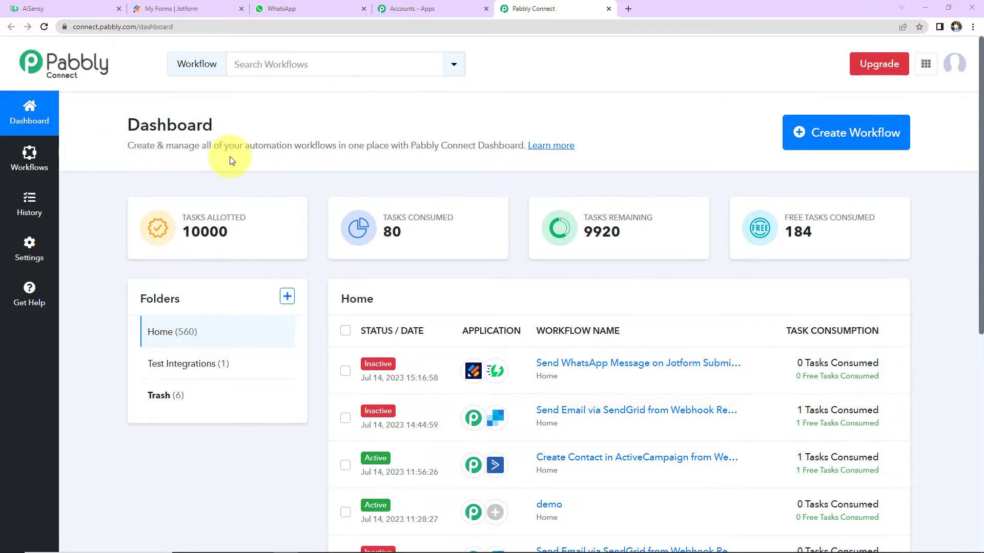
Step: Create a workflow named "Send WhatsApp Message on Jotform Submission"
{"action": "left_click", "coordinate": [861, 152]}
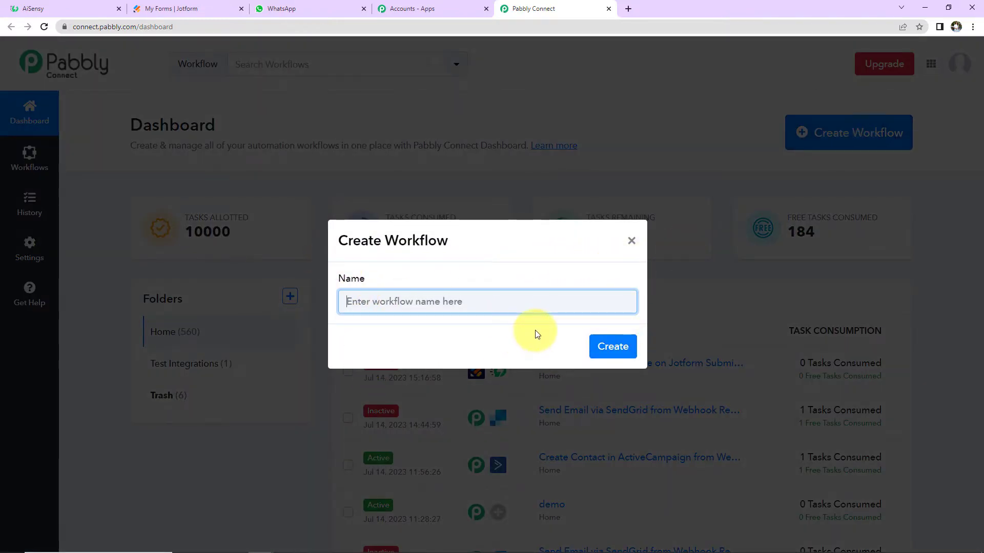
{"action": "type", "text": "Send WhatsApp Message on Jotform Submission"}
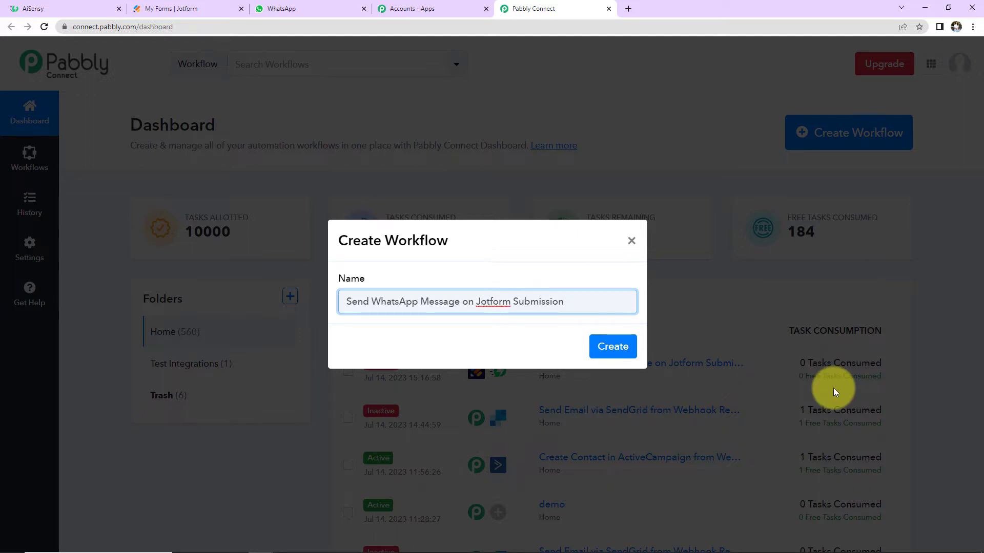
{"action": "left_click", "coordinate": [617, 347]}
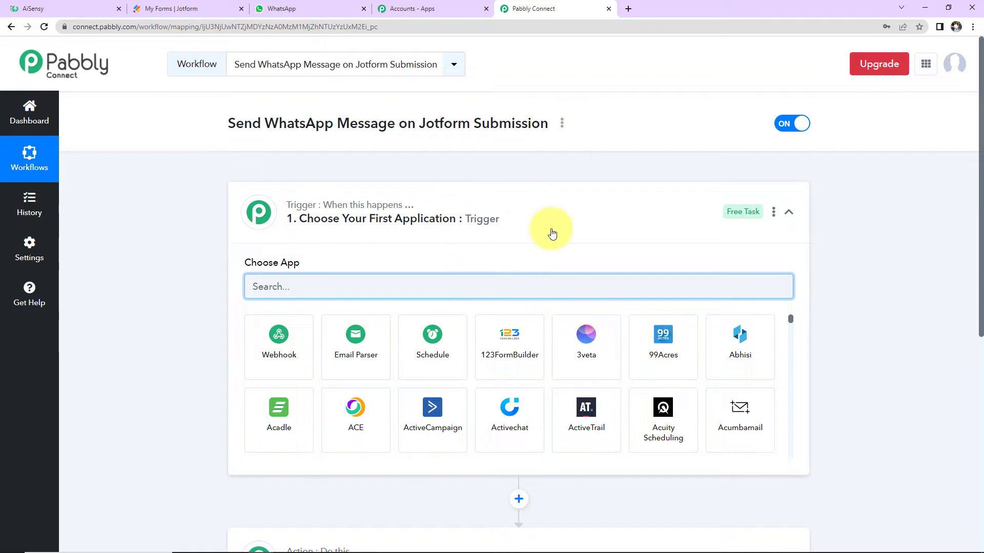
Step: Set the workflow's trigger application to Jotform with New Response as the trigger event
{"action": "scroll", "coordinate": [552, 234], "scroll_direction": "down", "scroll_amount": 1}
{"action": "scroll", "coordinate": [552, 234], "scroll_direction": "down", "scroll_amount": 2}
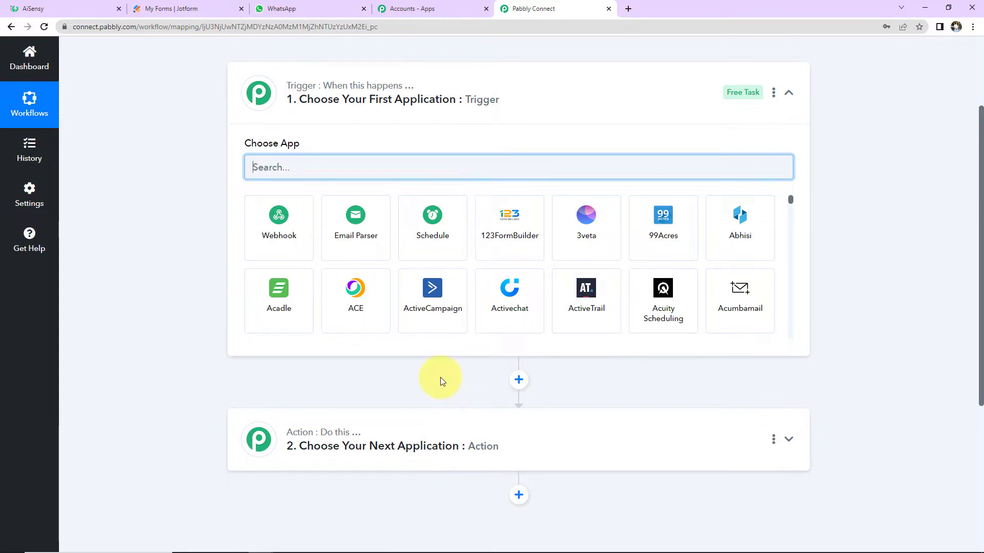
{"action": "type", "text": "jotf"}
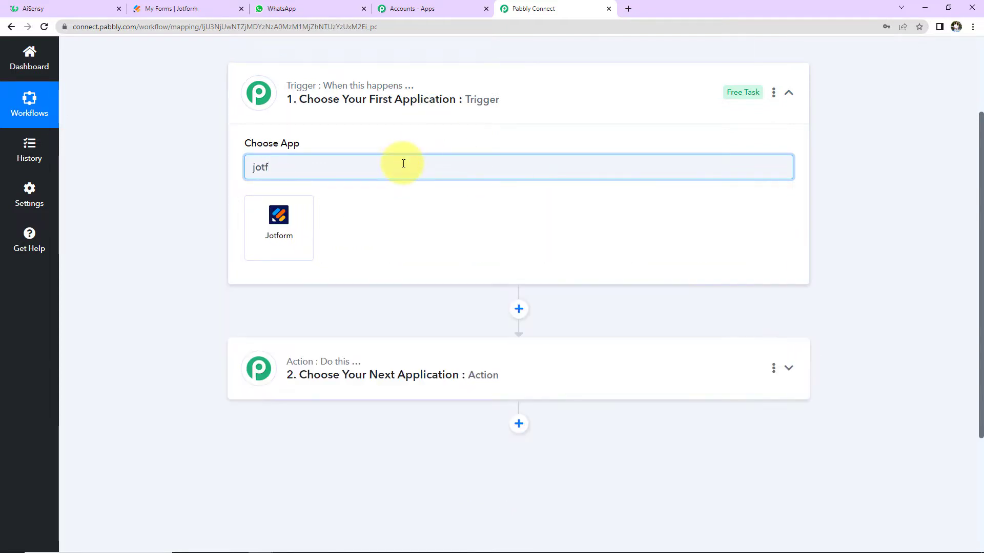
{"action": "left_click", "coordinate": [285, 224]}
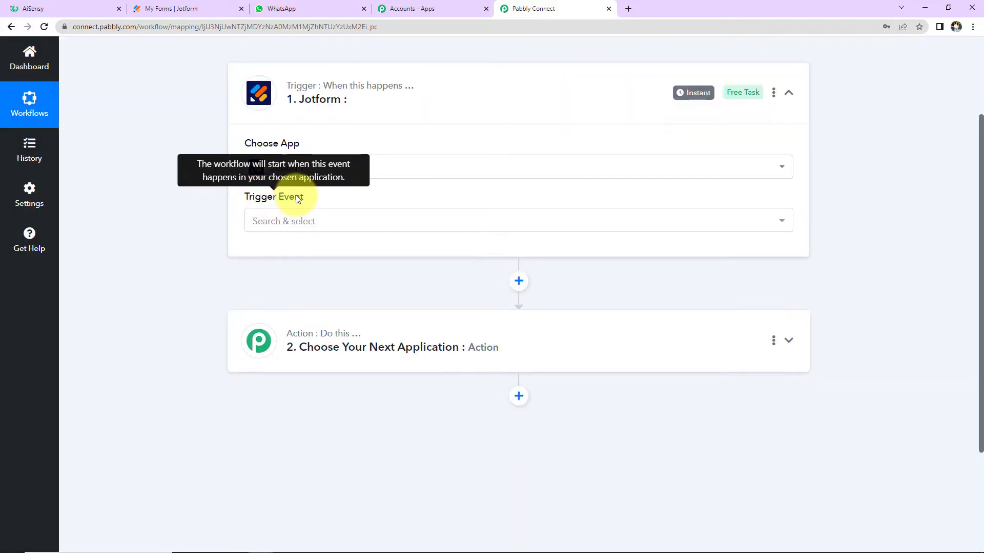
{"action": "left_click", "coordinate": [299, 229]}
{"action": "left_click", "coordinate": [289, 290]}
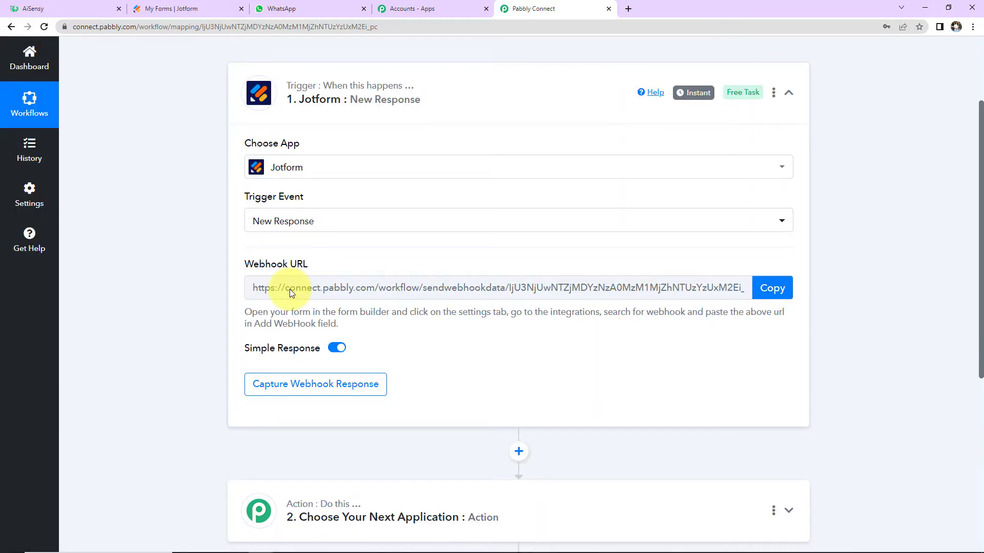
Step: Copy the trigger's webhook URL, switch to Jotform, and open Contact Form for editing to review its fields
{"action": "mouse_move", "coordinate": [258, 266]}
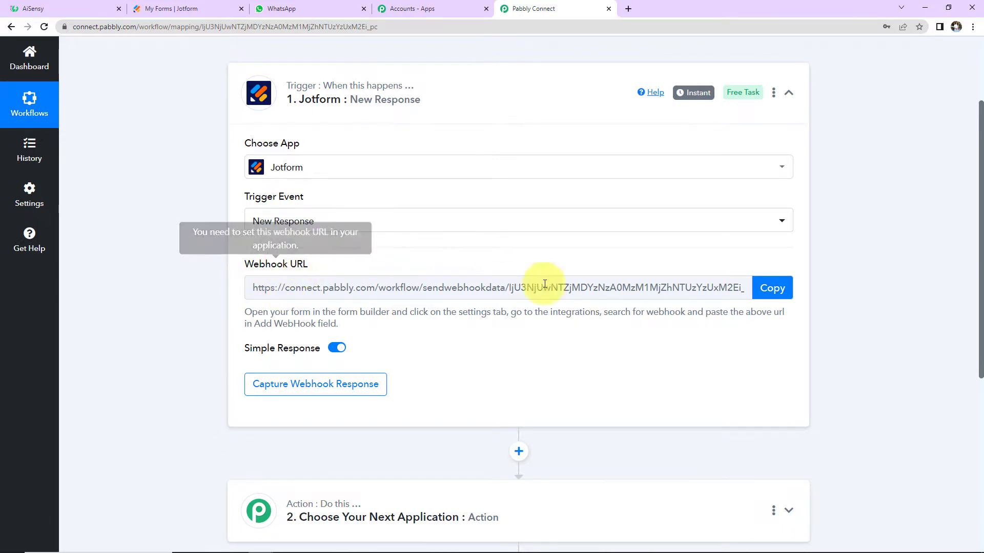
{"action": "left_click", "coordinate": [773, 289]}
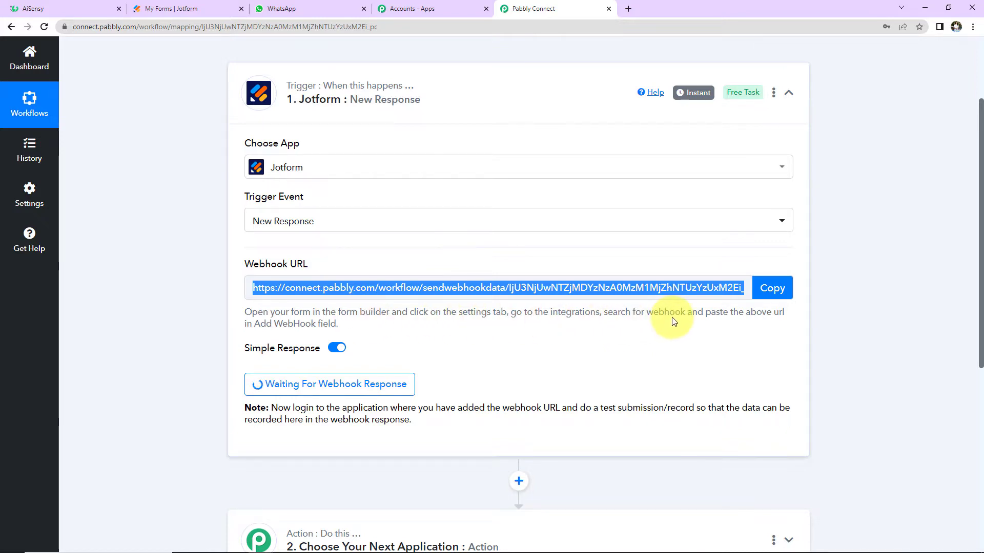
{"action": "left_click", "coordinate": [189, 9]}
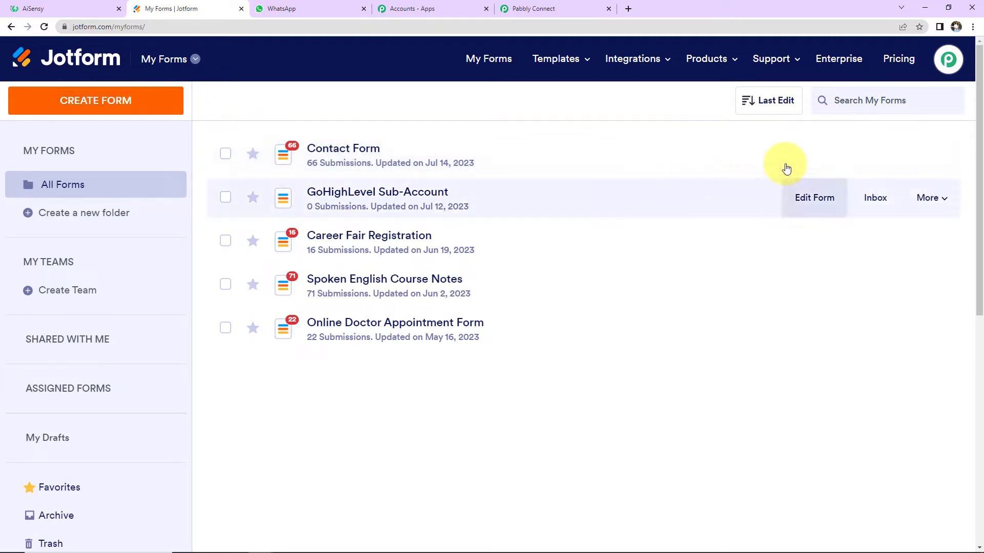
{"action": "left_click", "coordinate": [805, 154]}
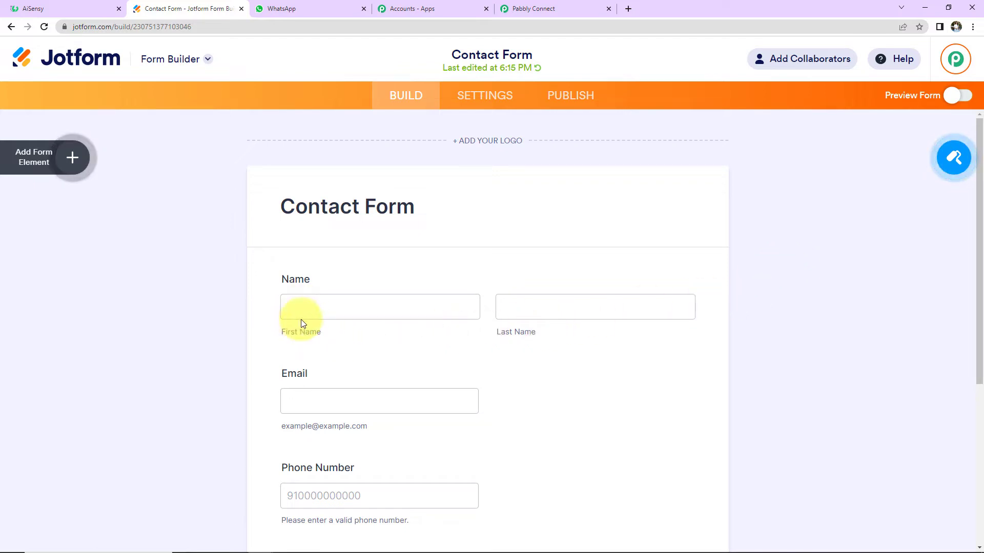
{"action": "scroll", "coordinate": [539, 319], "scroll_direction": "down", "scroll_amount": 3}
{"action": "scroll", "coordinate": [539, 319], "scroll_direction": "down", "scroll_amount": 2}
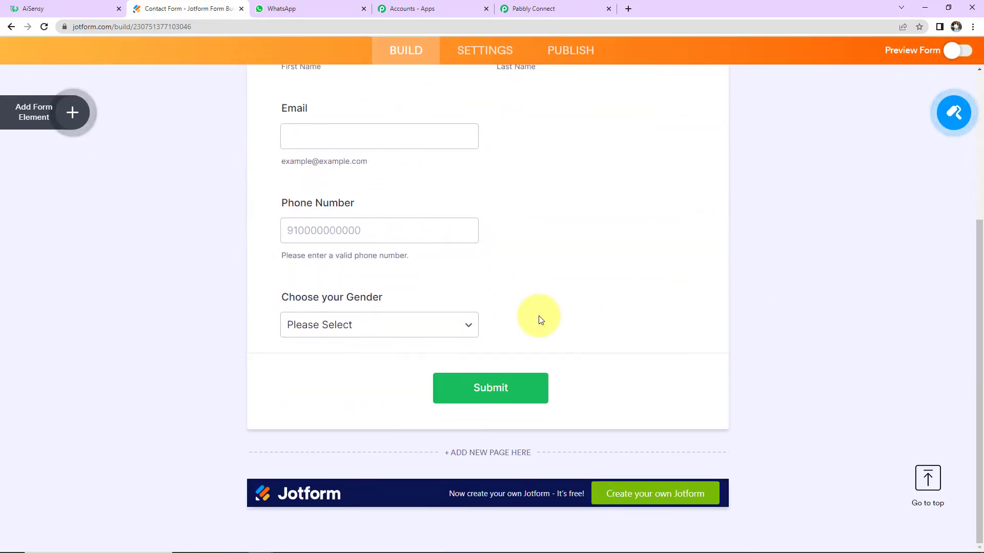
{"action": "scroll", "coordinate": [539, 320], "scroll_direction": "up", "scroll_amount": 3}
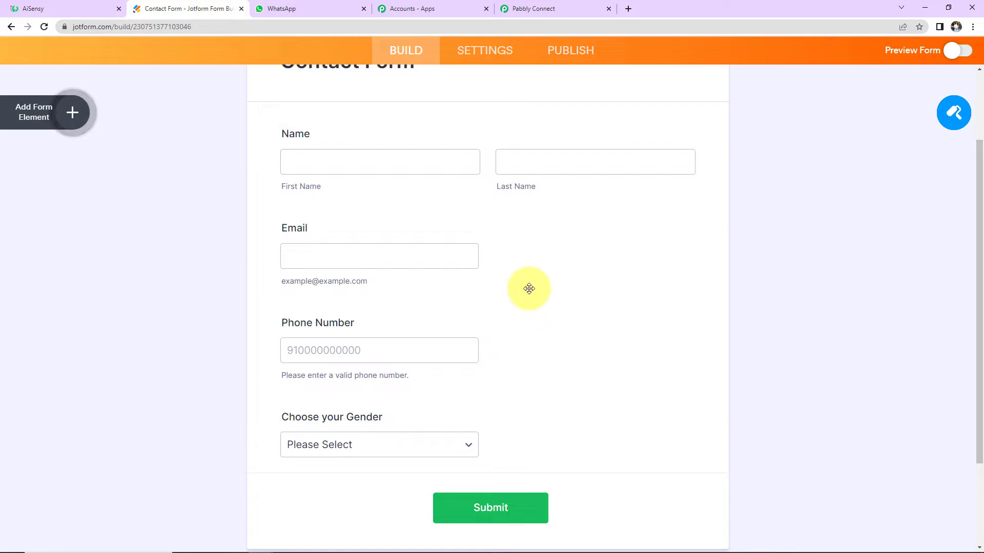
Step: Find the WebHooks integration in the Contact Form's settings and open it
{"action": "left_click", "coordinate": [475, 53]}
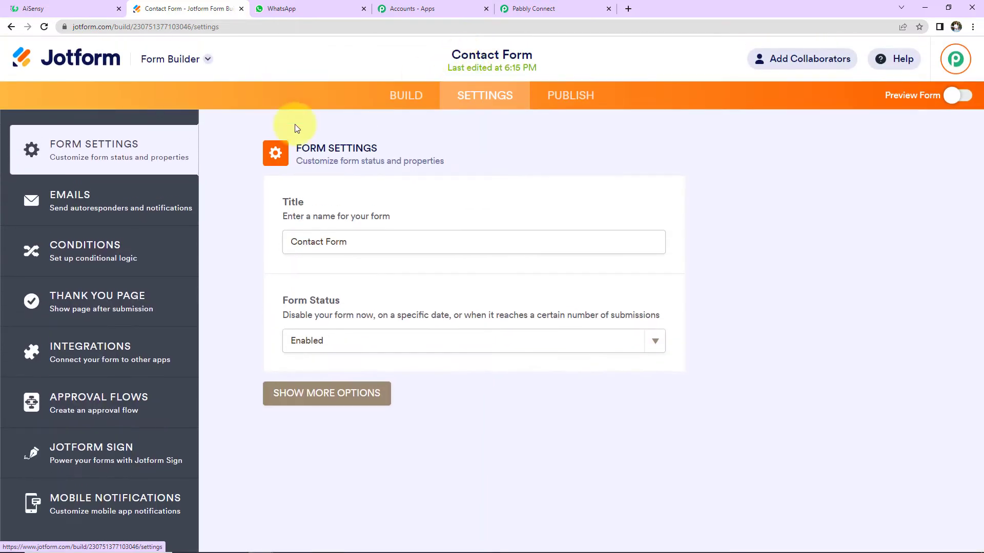
{"action": "left_click", "coordinate": [82, 350]}
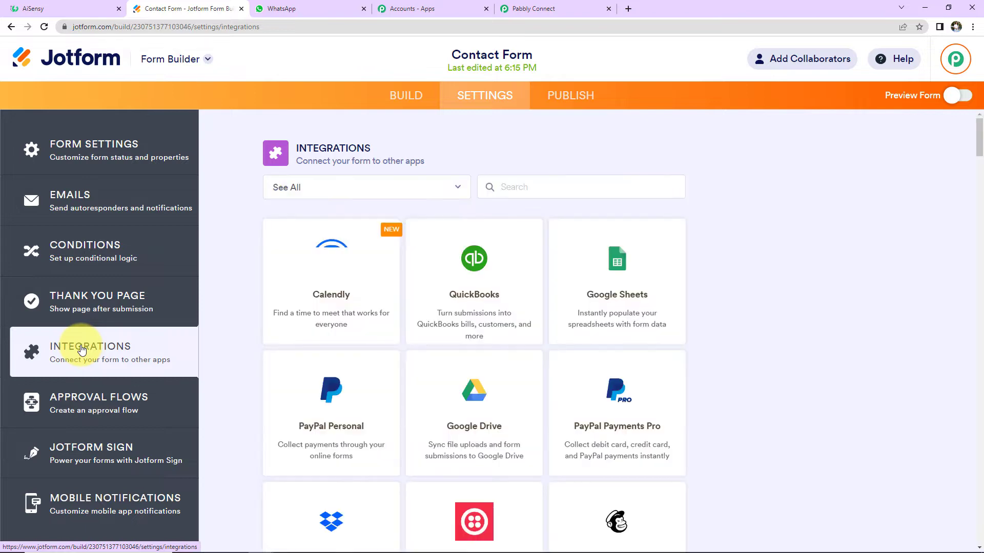
{"action": "left_click", "coordinate": [536, 185]}
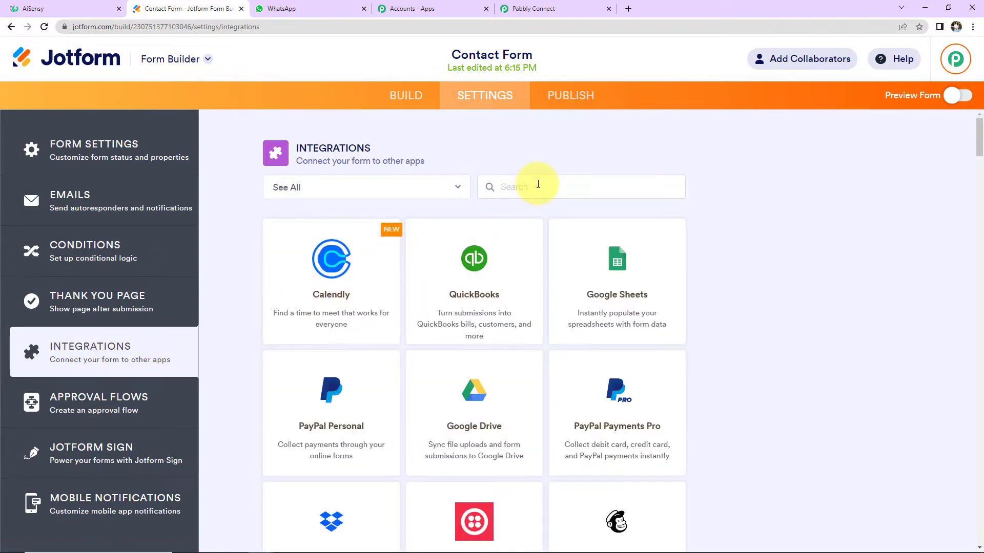
{"action": "type", "text": "webh"}
{"action": "left_click", "coordinate": [353, 321]}
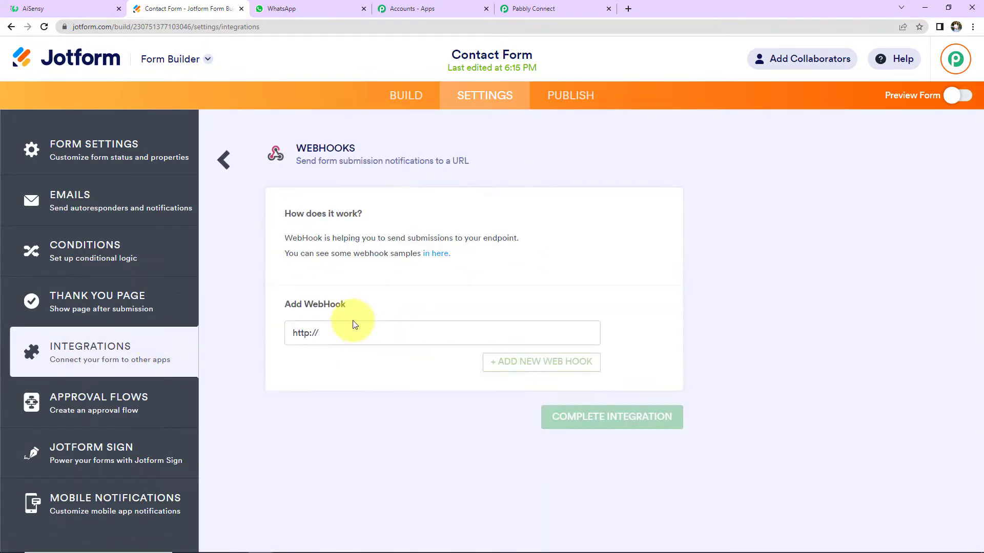
Step: Replace the default webhook address with the webhook URL copied from Pabbly Connect, and finish the integration
{"action": "left_click_drag", "start_coordinate": [355, 333], "coordinate": [248, 336]}
{"action": "key", "text": "BackSpace"}
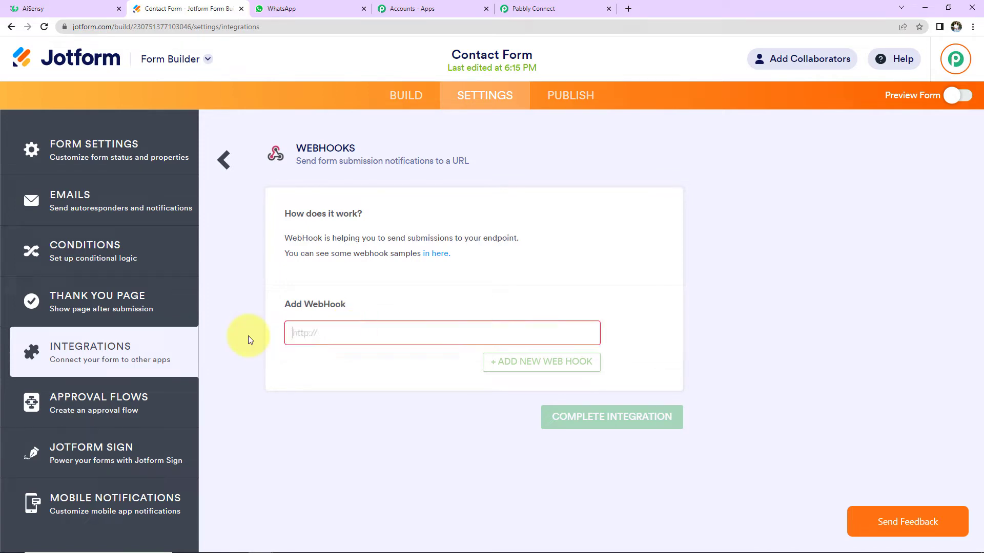
{"action": "left_click", "coordinate": [578, 8]}
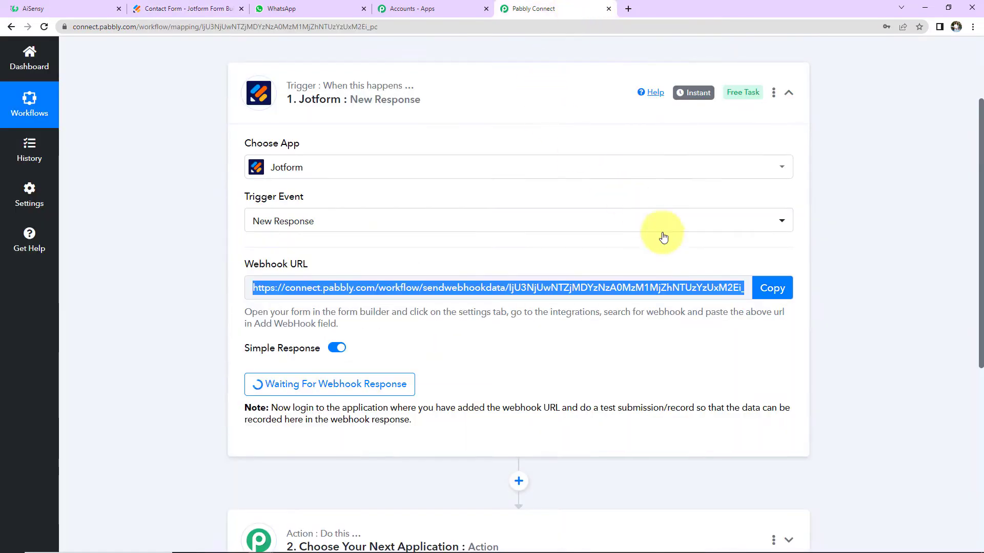
{"action": "left_click", "coordinate": [770, 288]}
{"action": "left_click", "coordinate": [189, 10]}
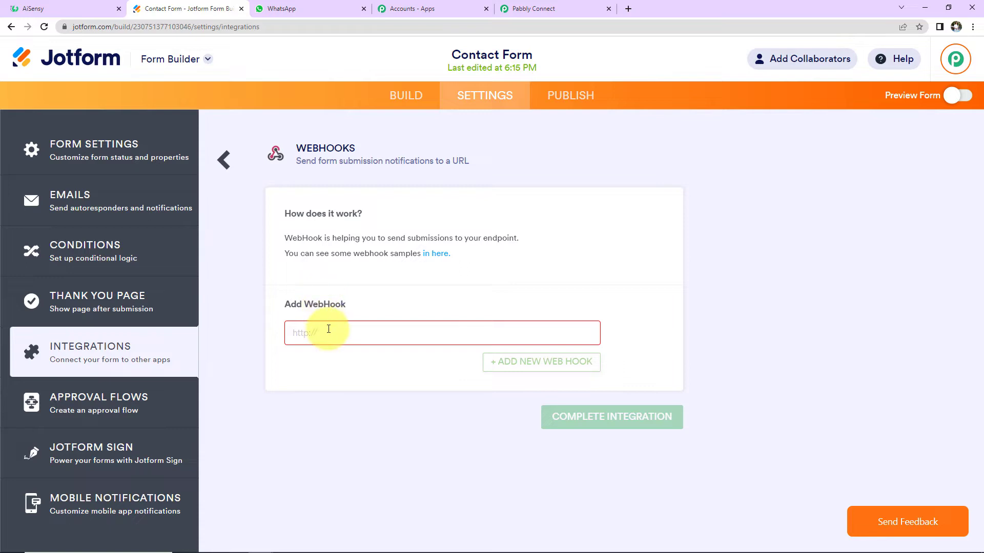
{"action": "key", "text": "ctrl+v"}
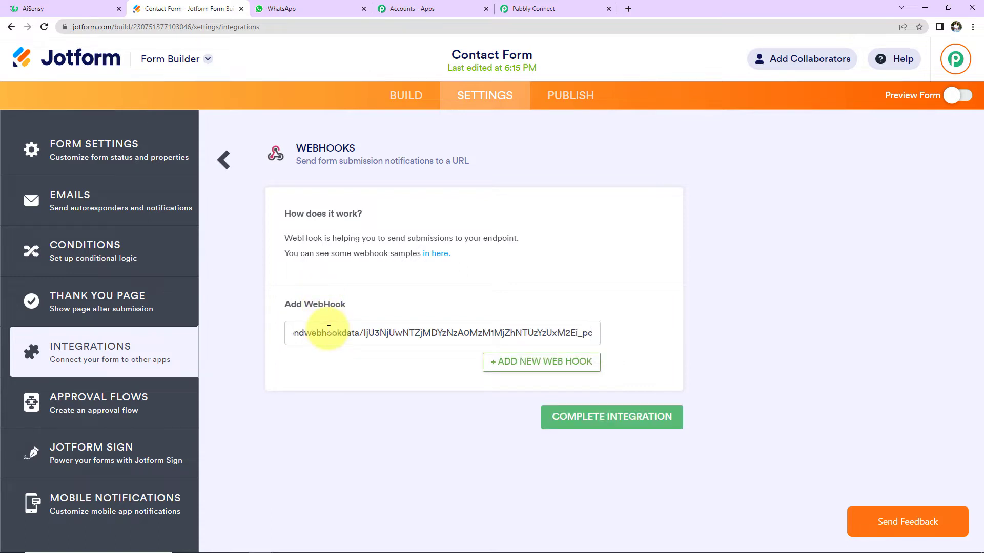
{"action": "left_click", "coordinate": [574, 419]}
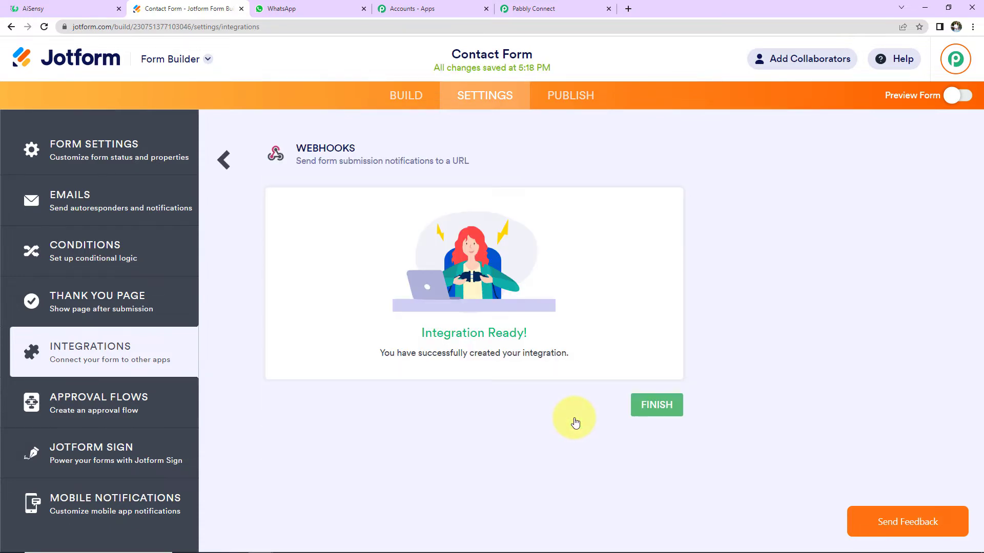
{"action": "left_click", "coordinate": [659, 406]}
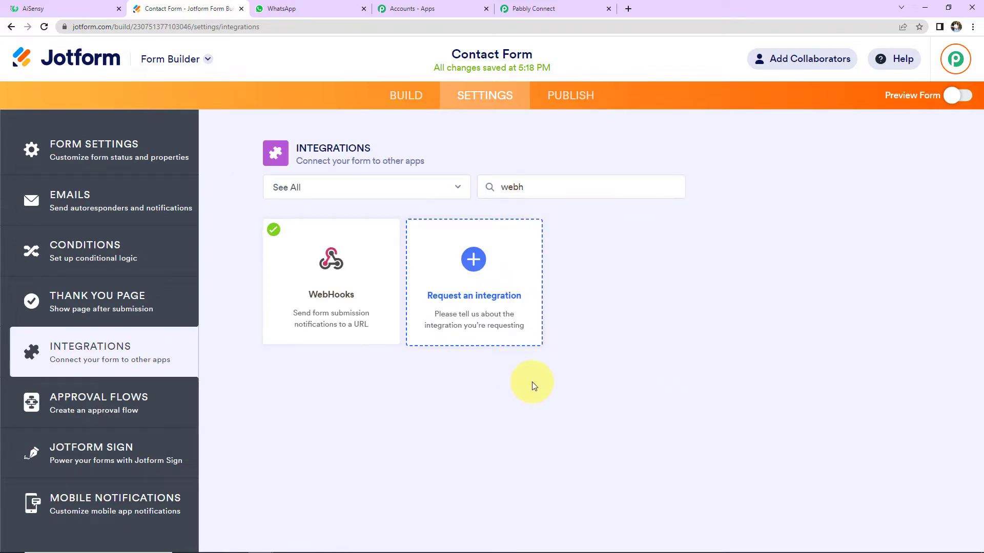
Step: Check the Pabbly Connect trigger, return to Jotform, and open the published Contact Form in a new tab
{"action": "left_click", "coordinate": [564, 7]}
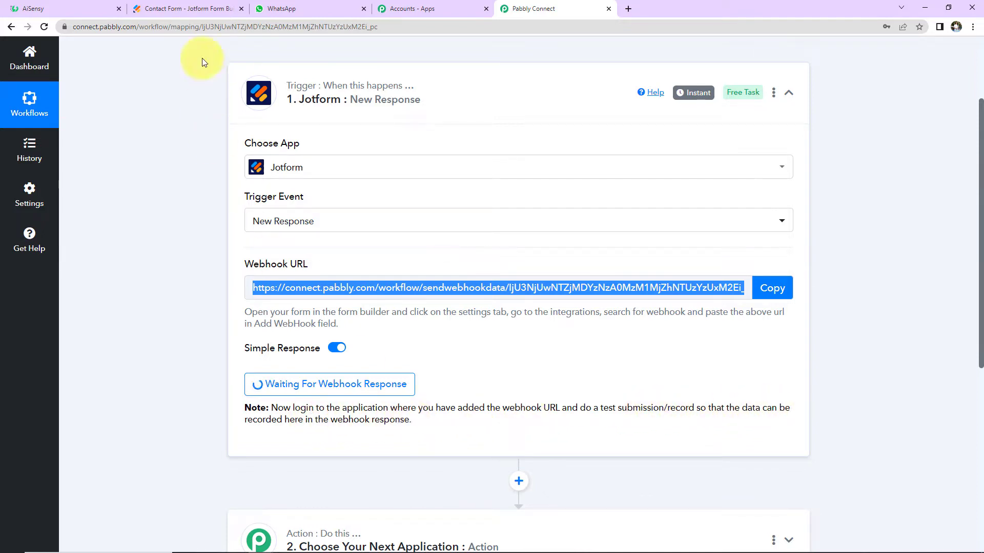
{"action": "left_click", "coordinate": [203, 9]}
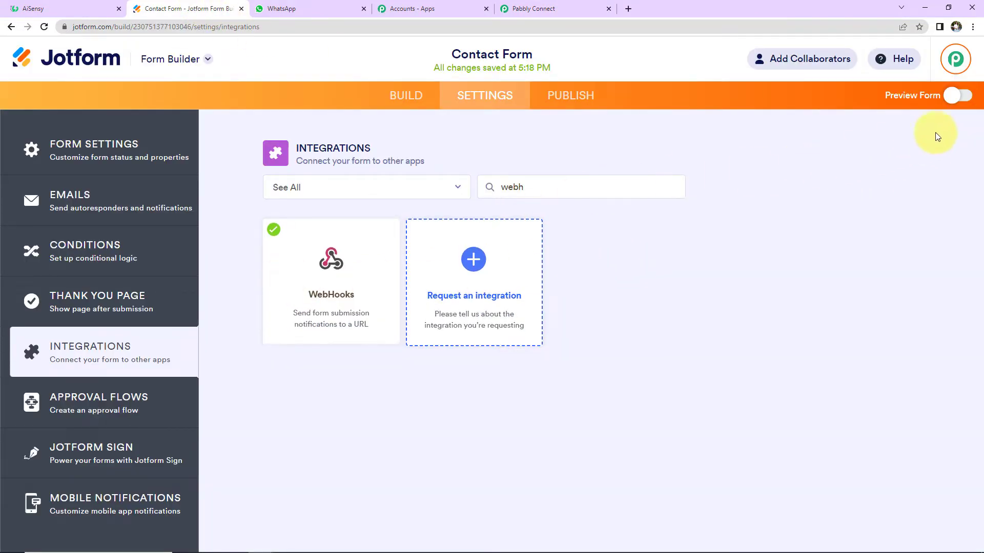
{"action": "left_click", "coordinate": [576, 101]}
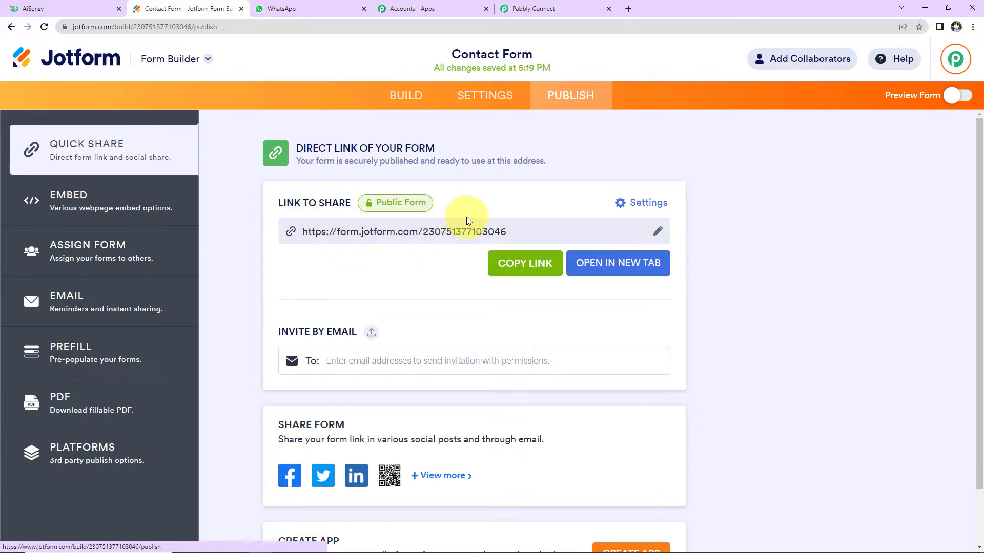
{"action": "left_click", "coordinate": [597, 263]}
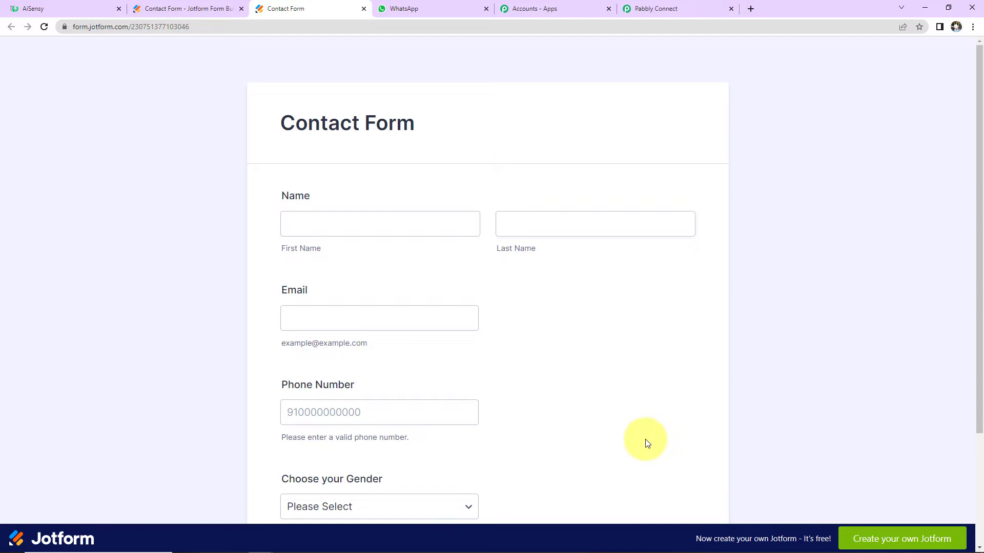
Step: Fill in the Contact Form with the test contact's first name, last name, email and phone number
{"action": "left_click", "coordinate": [369, 221]}
{"action": "left_click", "coordinate": [544, 227]}
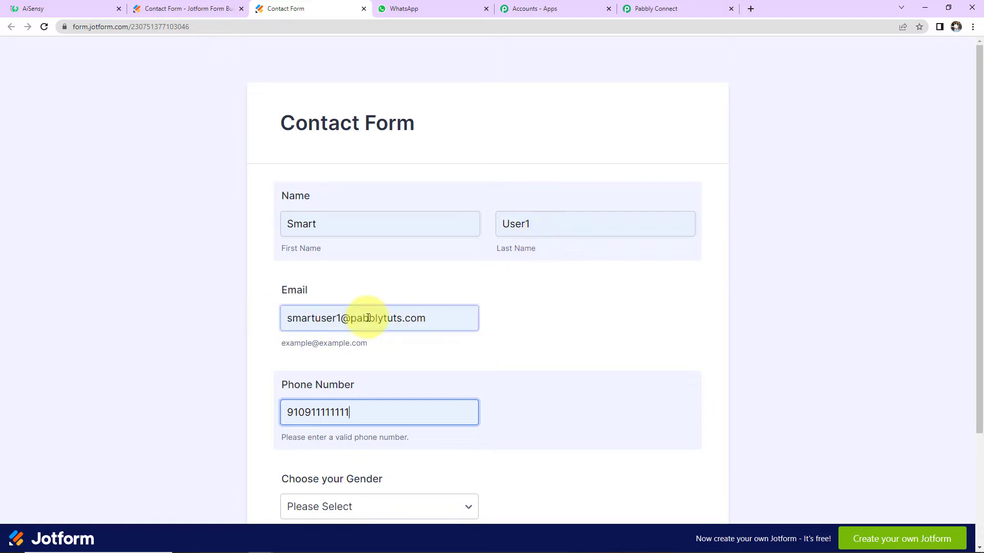
{"action": "left_click_drag", "start_coordinate": [384, 402], "coordinate": [220, 413]}
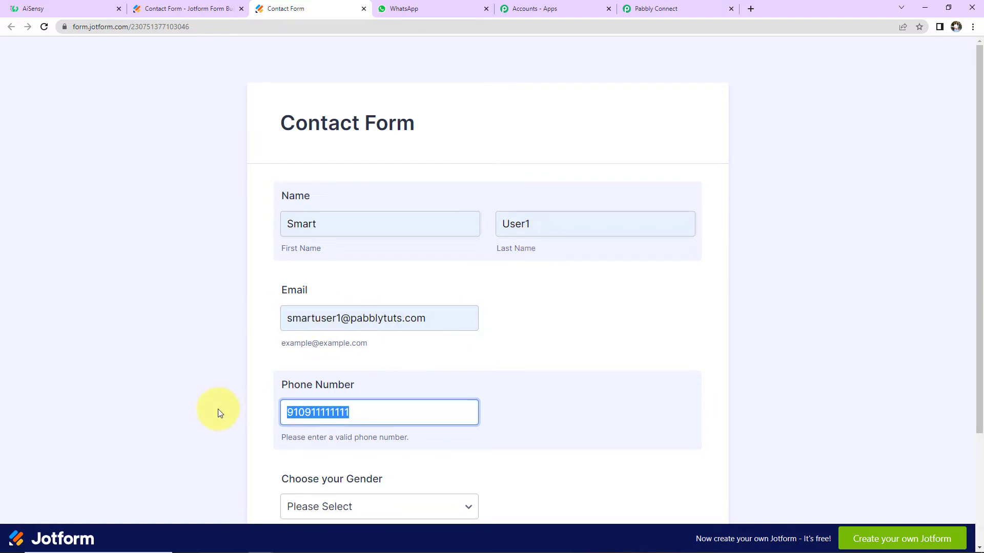
{"action": "key", "text": "ctrl+v"}
Step: Choose Male as the gender and submit the test entry
{"action": "scroll", "coordinate": [433, 384], "scroll_direction": "down", "scroll_amount": 3}
{"action": "left_click", "coordinate": [433, 385]}
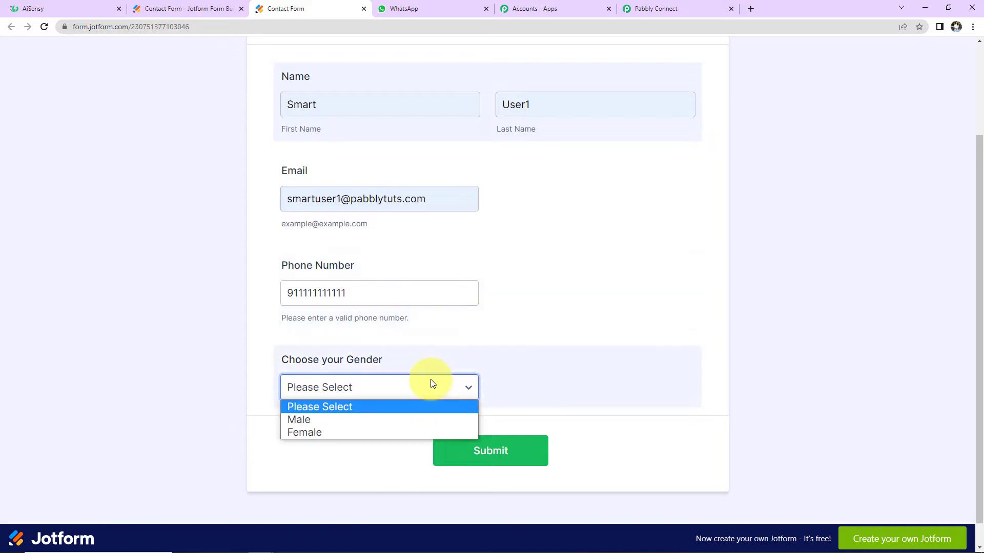
{"action": "left_click", "coordinate": [294, 419]}
{"action": "left_click", "coordinate": [481, 461]}
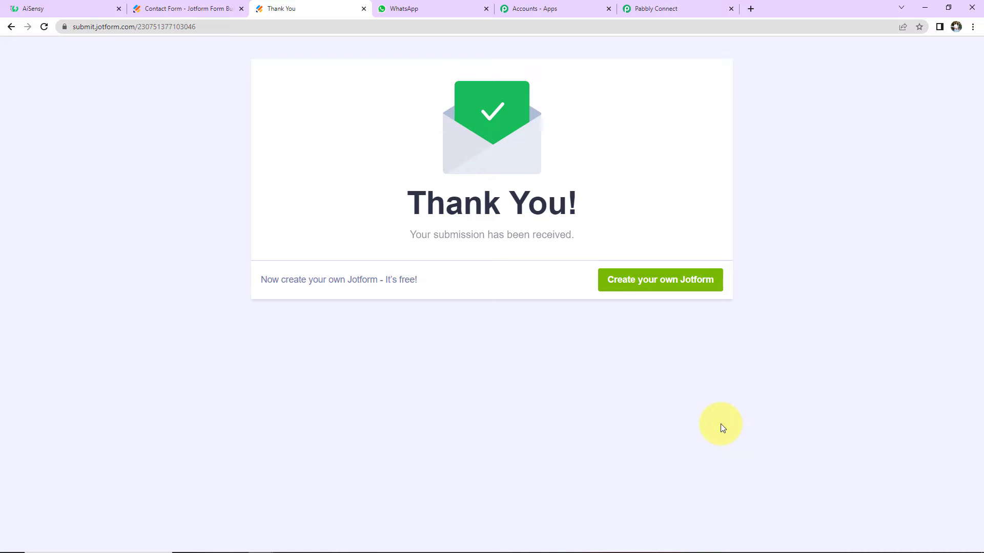
Step: Switch to Pabbly Connect and examine the name, email, gender and phone number fields in the received webhook response
{"action": "left_click", "coordinate": [658, 6]}
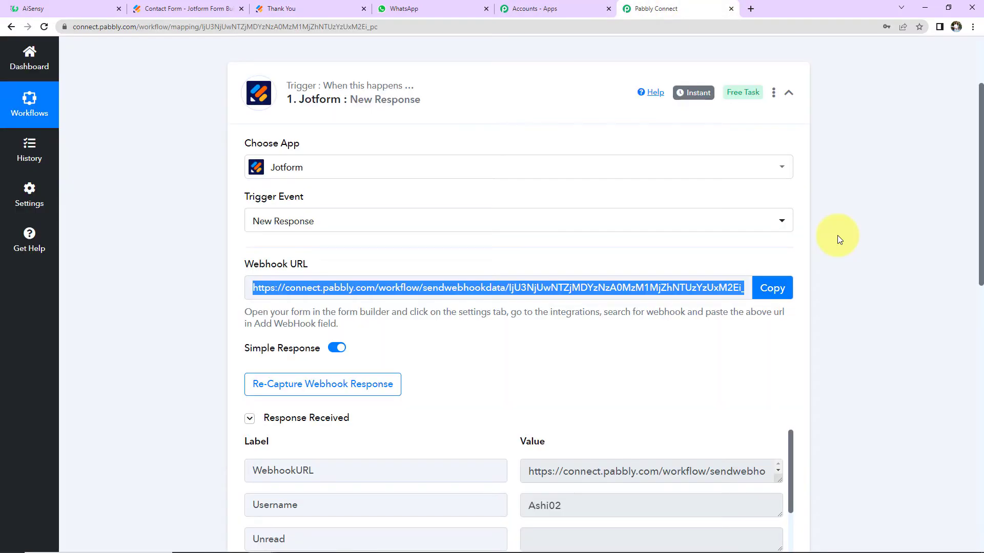
{"action": "scroll", "coordinate": [850, 280], "scroll_direction": "down", "scroll_amount": 4}
{"action": "scroll", "coordinate": [850, 279], "scroll_direction": "down", "scroll_amount": 1}
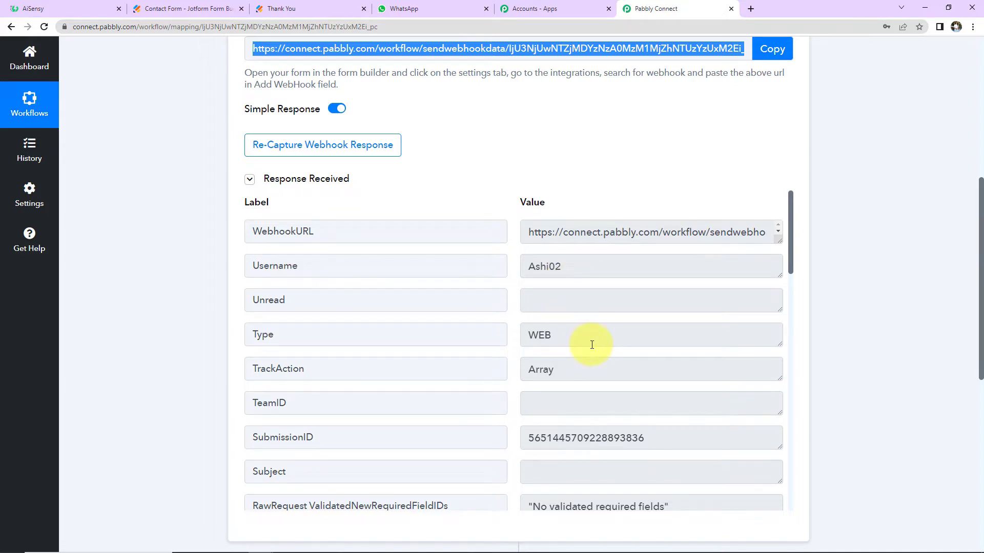
{"action": "scroll", "coordinate": [592, 345], "scroll_direction": "down", "scroll_amount": 5}
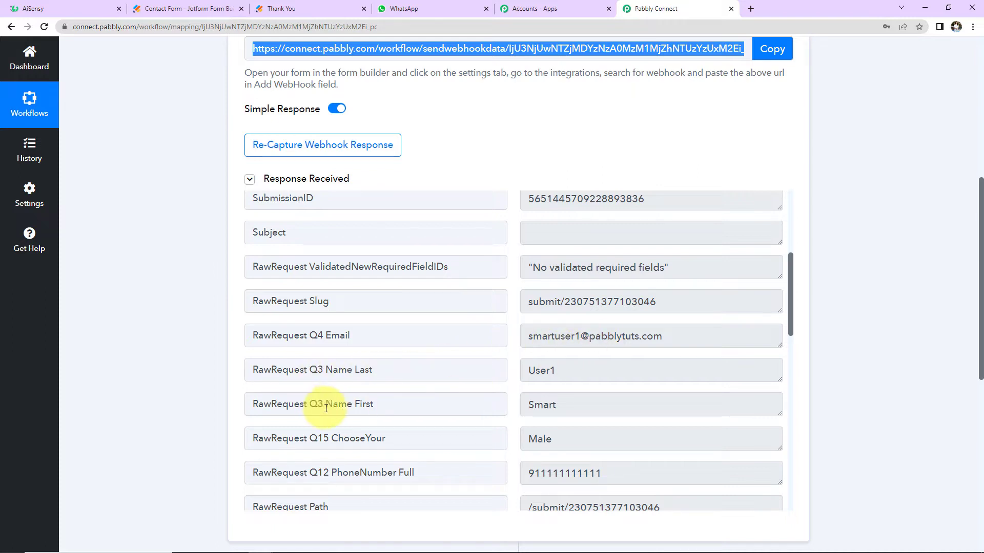
{"action": "scroll", "coordinate": [632, 423], "scroll_direction": "down", "scroll_amount": 3}
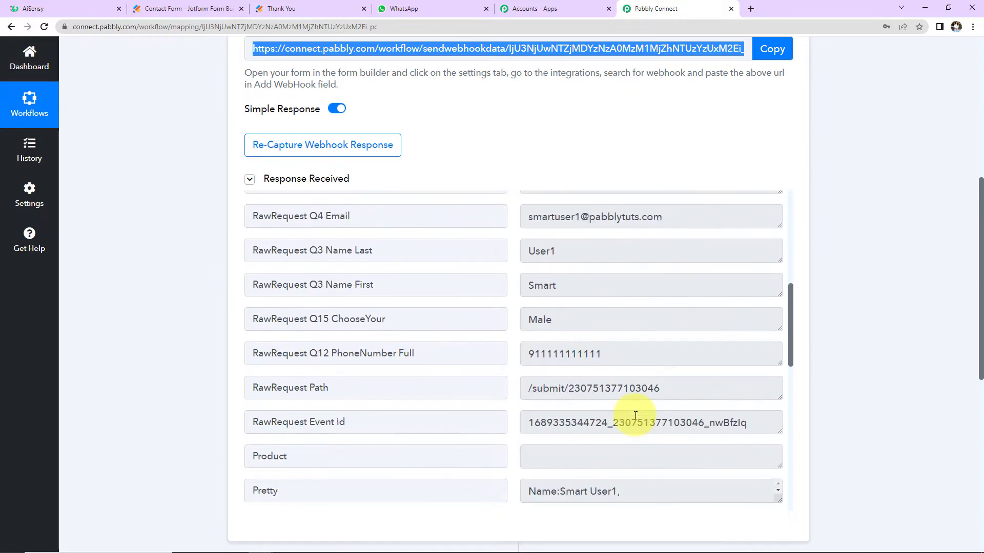
Step: Set the workflow's second step to the WhatsApp by AiSensy app with the Send Template Message action event
{"action": "scroll", "coordinate": [660, 355], "scroll_direction": "down", "scroll_amount": 9}
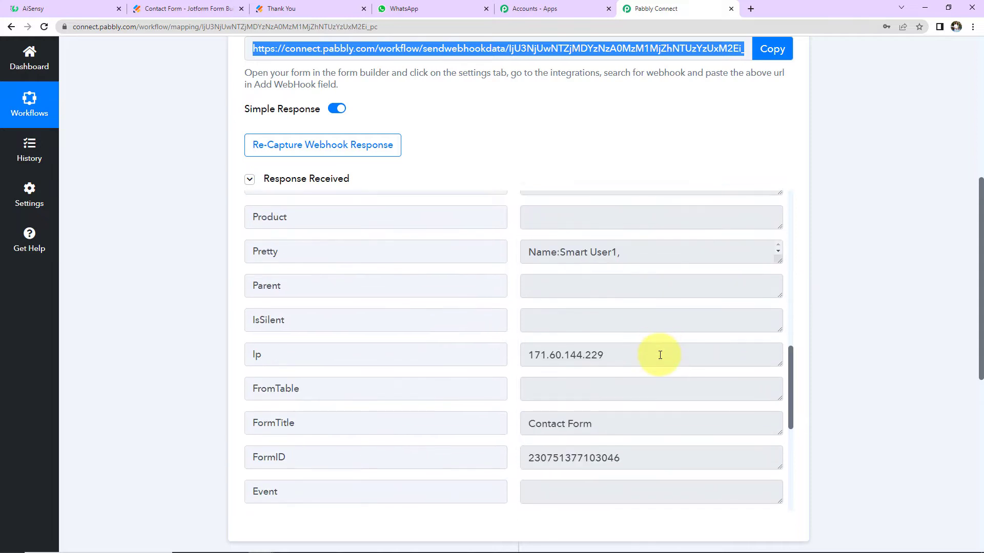
{"action": "scroll", "coordinate": [659, 355], "scroll_direction": "down", "scroll_amount": 8}
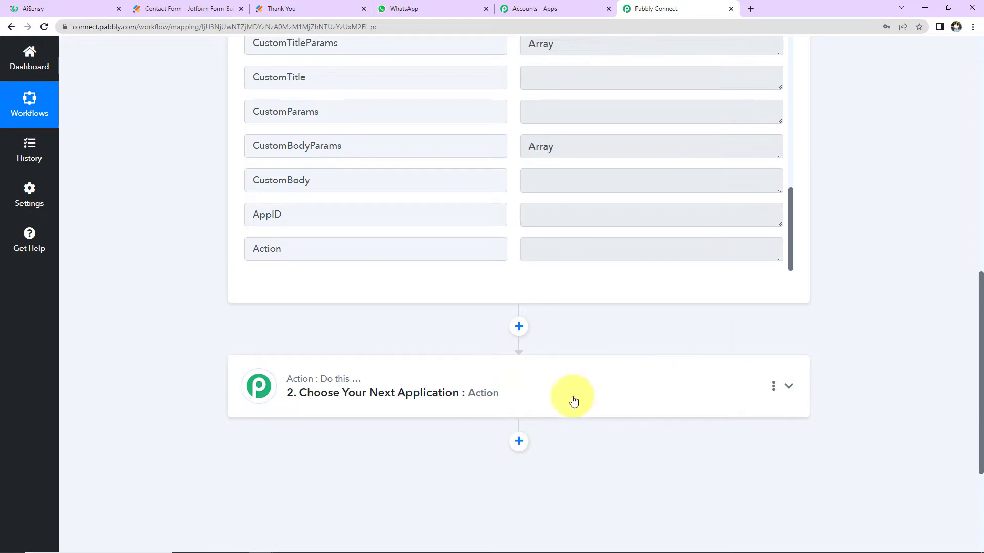
{"action": "left_click", "coordinate": [549, 397]}
{"action": "left_click", "coordinate": [356, 466]}
{"action": "type", "text": "aise"}
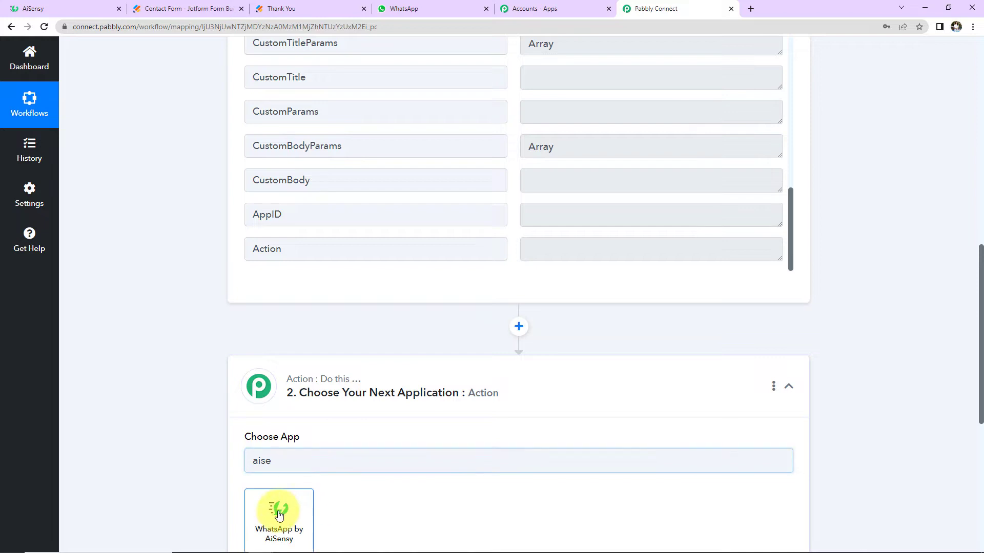
{"action": "left_click", "coordinate": [279, 525]}
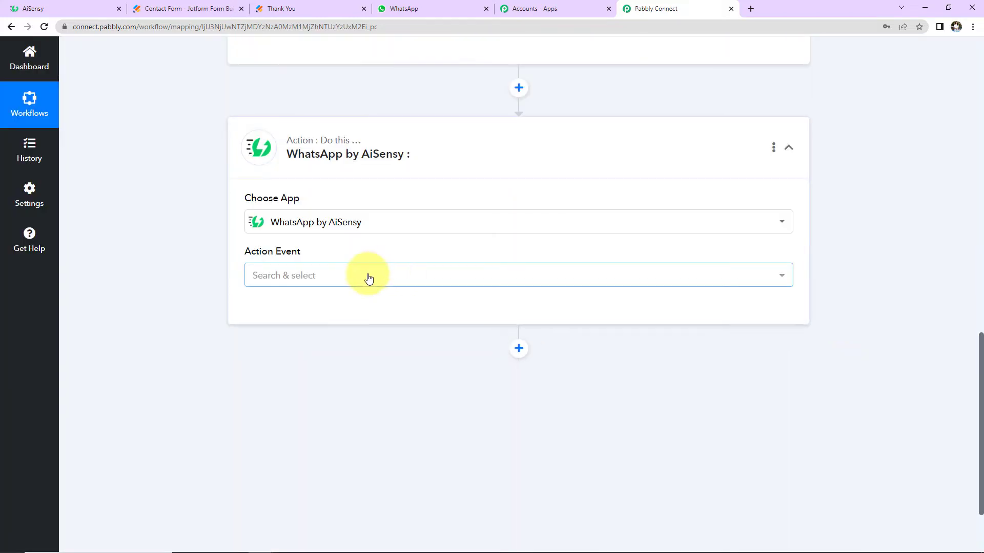
{"action": "left_click", "coordinate": [367, 275]}
{"action": "left_click", "coordinate": [333, 342]}
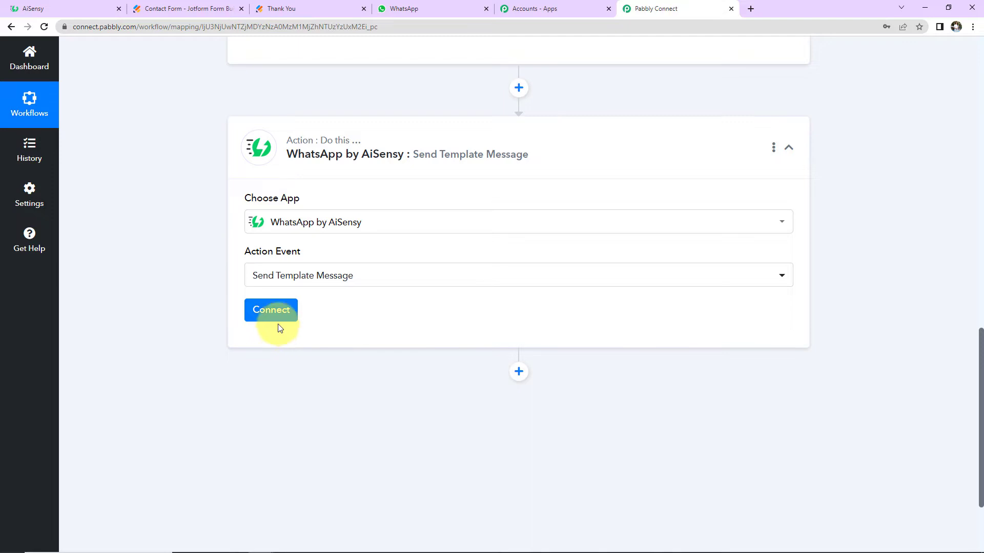
Step: Start connecting the WhatsApp by AiSensy account with the option to add a new connection
{"action": "left_click", "coordinate": [275, 314]}
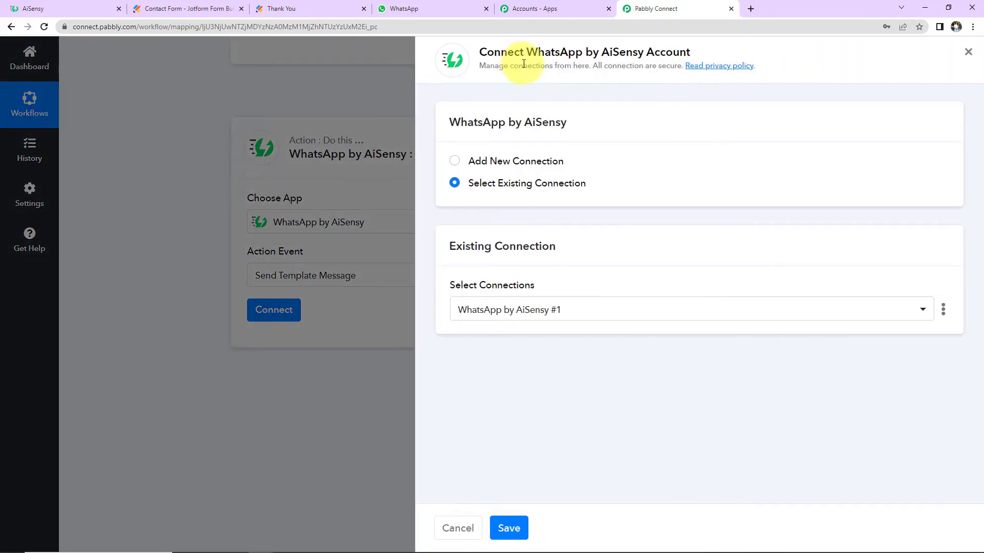
{"action": "left_click_drag", "start_coordinate": [528, 52], "coordinate": [685, 55]}
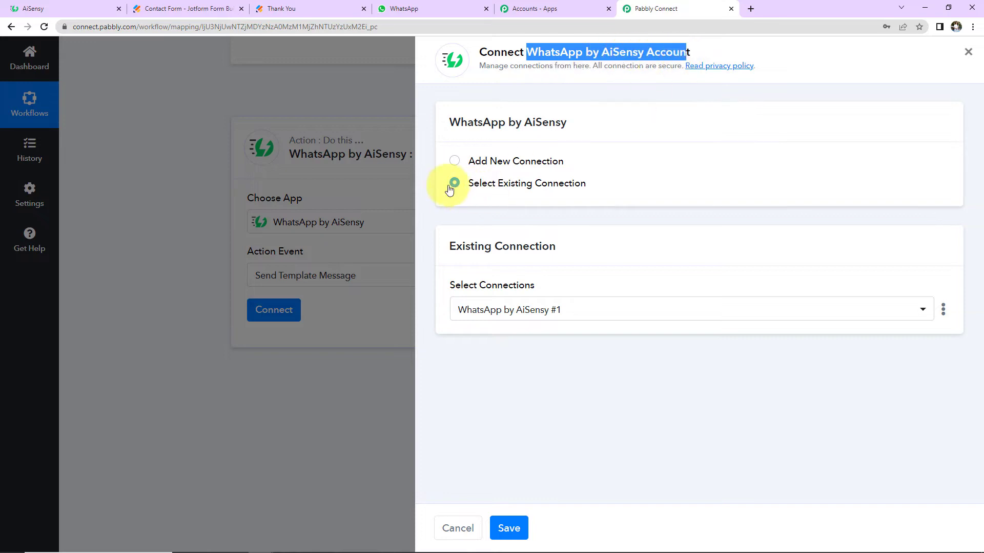
{"action": "left_click", "coordinate": [455, 162]}
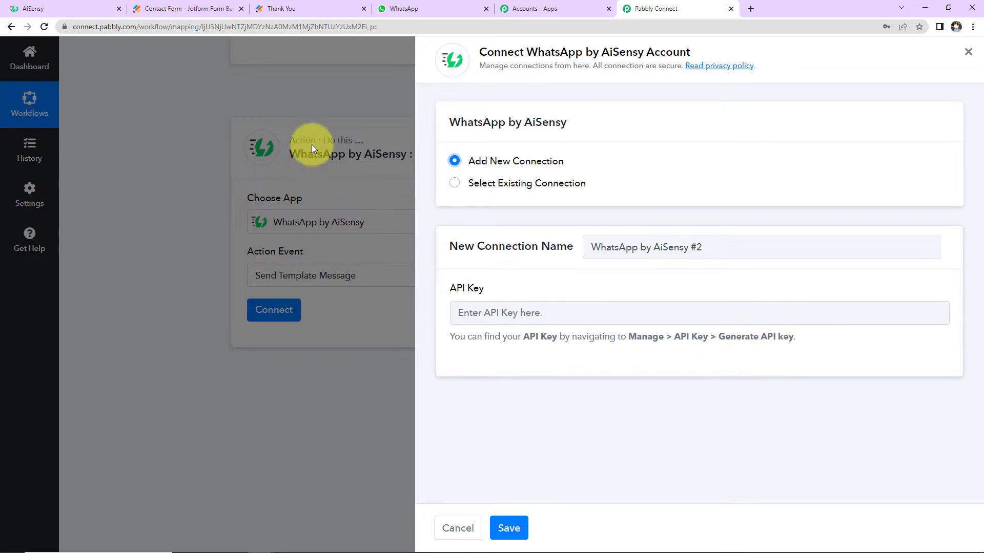
Step: Switch to AiSensy and copy the API key from the project's management settings
{"action": "left_click", "coordinate": [30, 10]}
{"action": "left_click", "coordinate": [20, 385]}
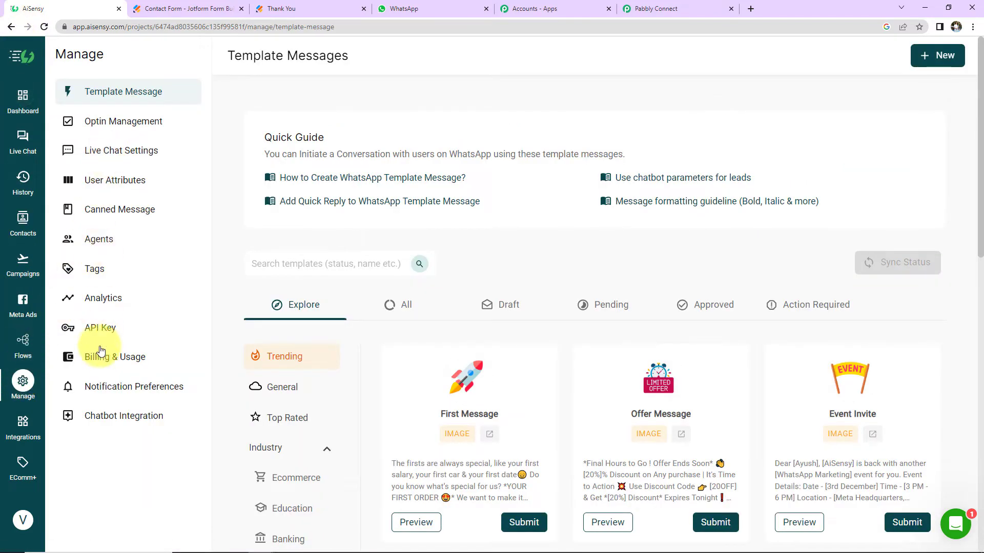
{"action": "left_click", "coordinate": [100, 328]}
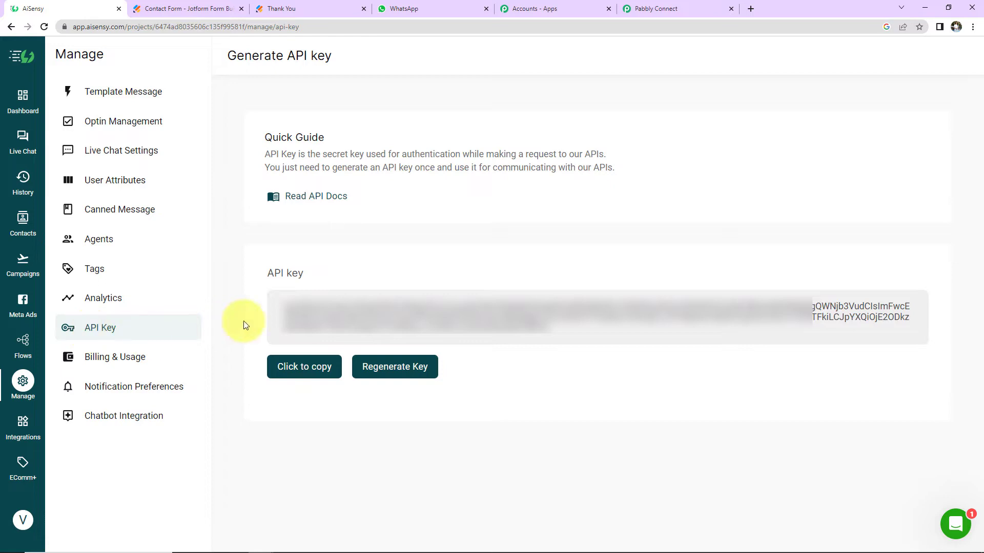
{"action": "left_click", "coordinate": [316, 369]}
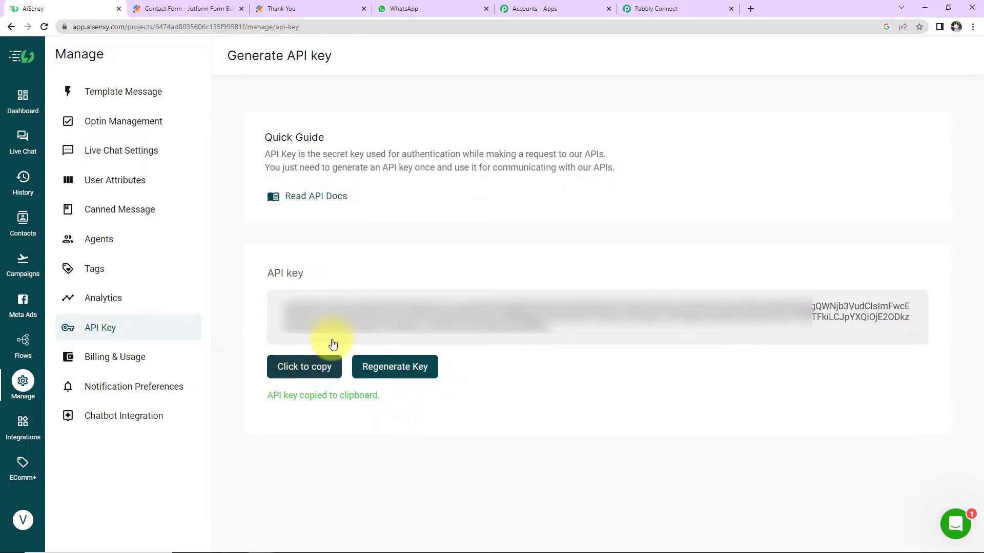
Step: Return to Pabbly Connect, paste the API key into the new AiSensy connection and save it
{"action": "left_click", "coordinate": [657, 8]}
{"action": "left_click", "coordinate": [506, 317]}
{"action": "key", "text": "ctrl+v"}
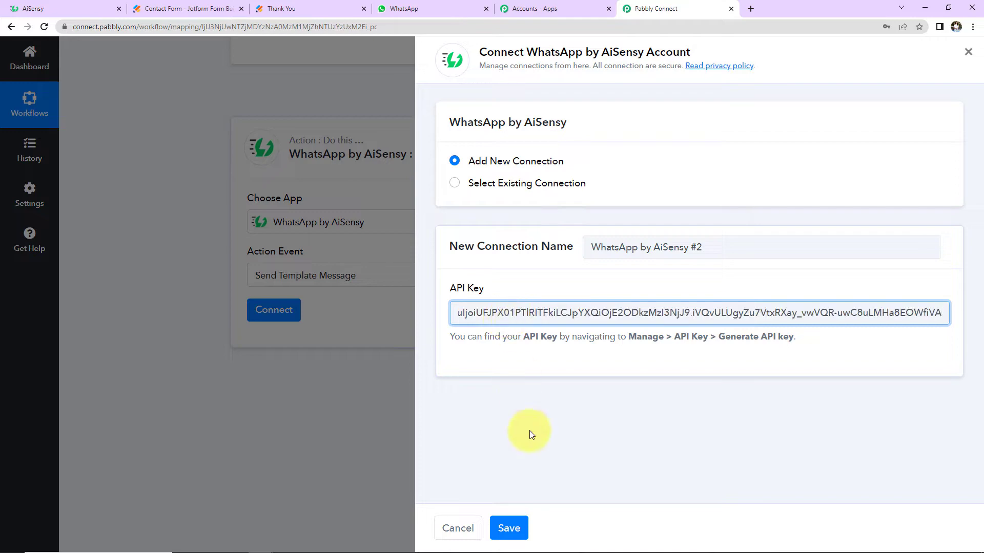
{"action": "left_click", "coordinate": [508, 529]}
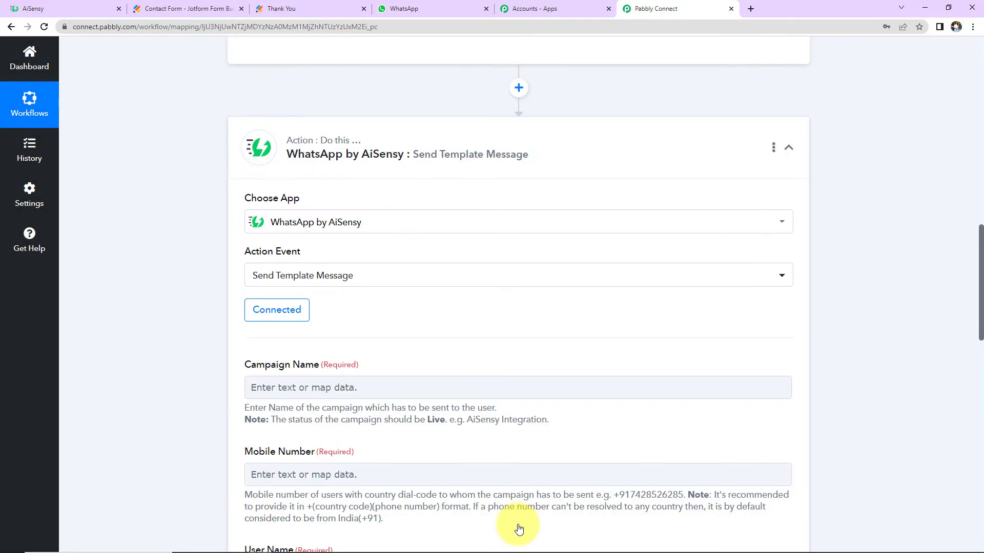
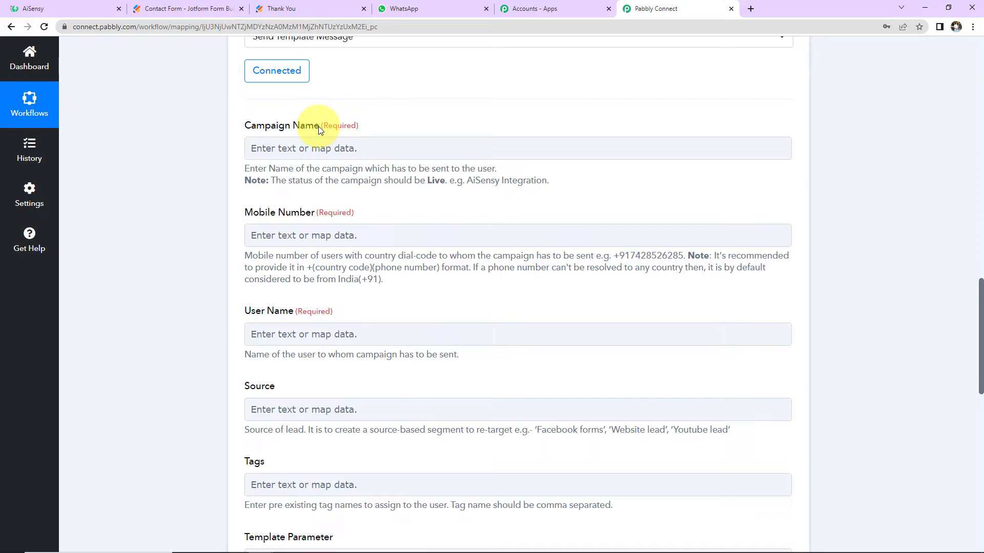
Step: Switch to AiSensy, open the New Leads 123 campaign and examine its details and template message
{"action": "left_click", "coordinate": [72, 9]}
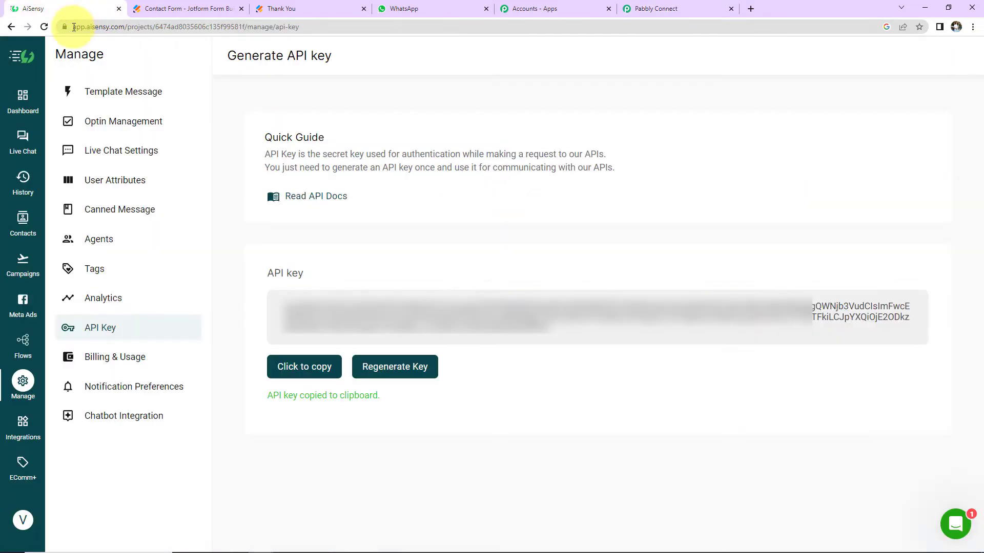
{"action": "left_click", "coordinate": [23, 261]}
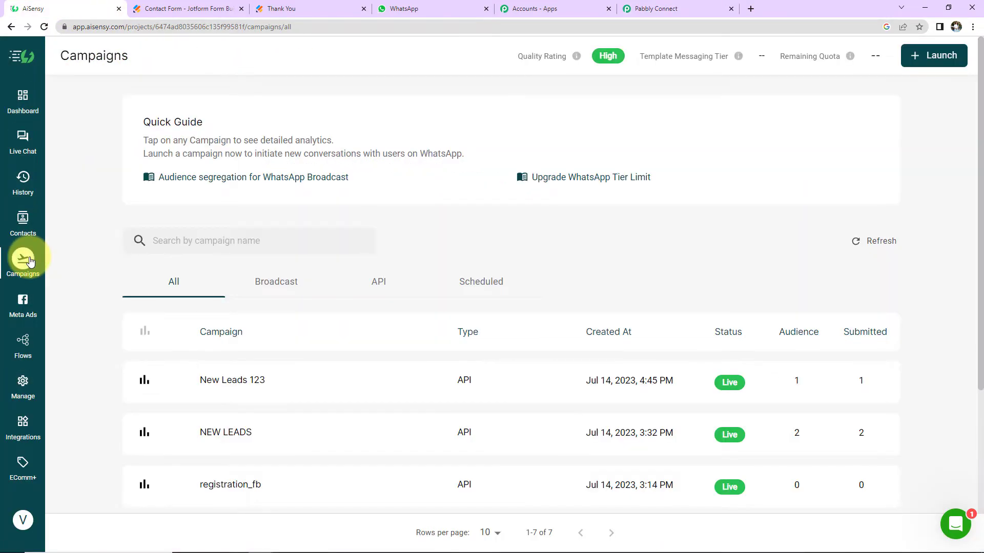
{"action": "scroll", "coordinate": [318, 263], "scroll_direction": "down", "scroll_amount": 2}
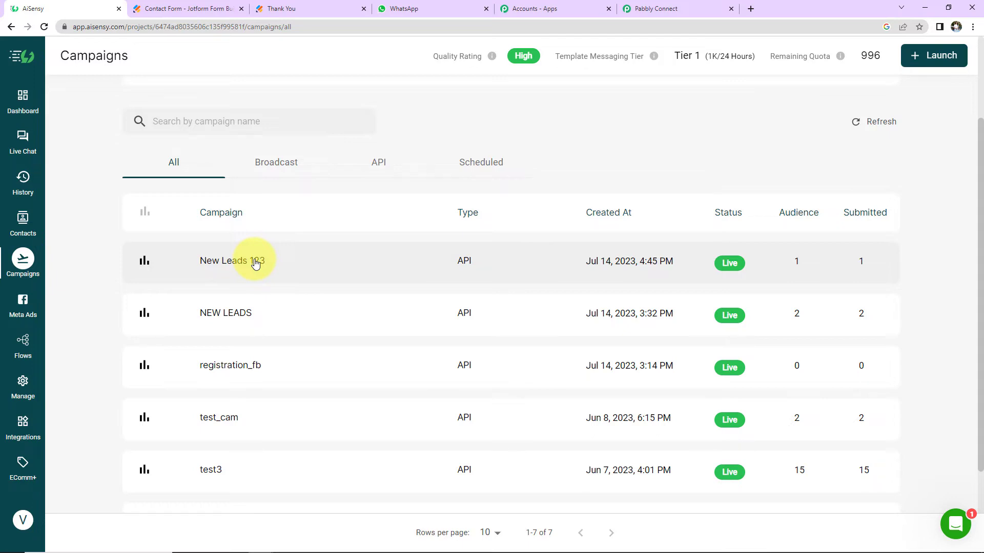
{"action": "left_click", "coordinate": [255, 263]}
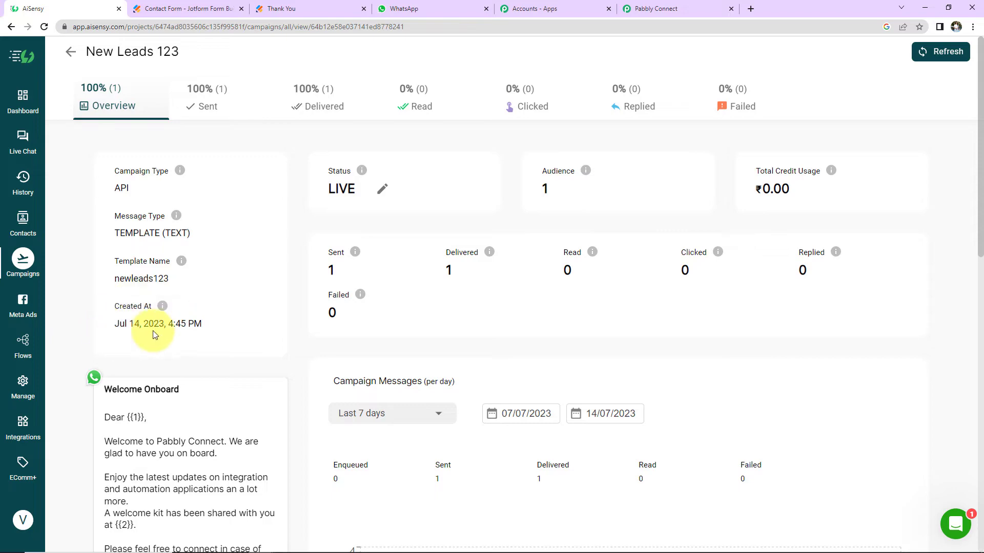
{"action": "scroll", "coordinate": [233, 327], "scroll_direction": "down", "scroll_amount": 2}
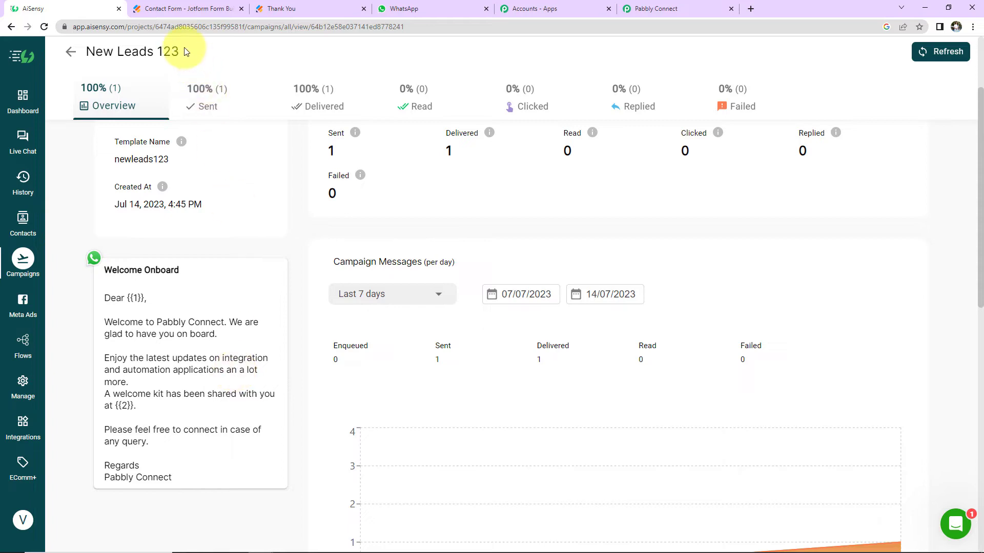
Step: Copy the campaign name New Leads 123 from the campaign's heading and leave its details page
{"action": "left_click_drag", "start_coordinate": [185, 51], "coordinate": [75, 50]}
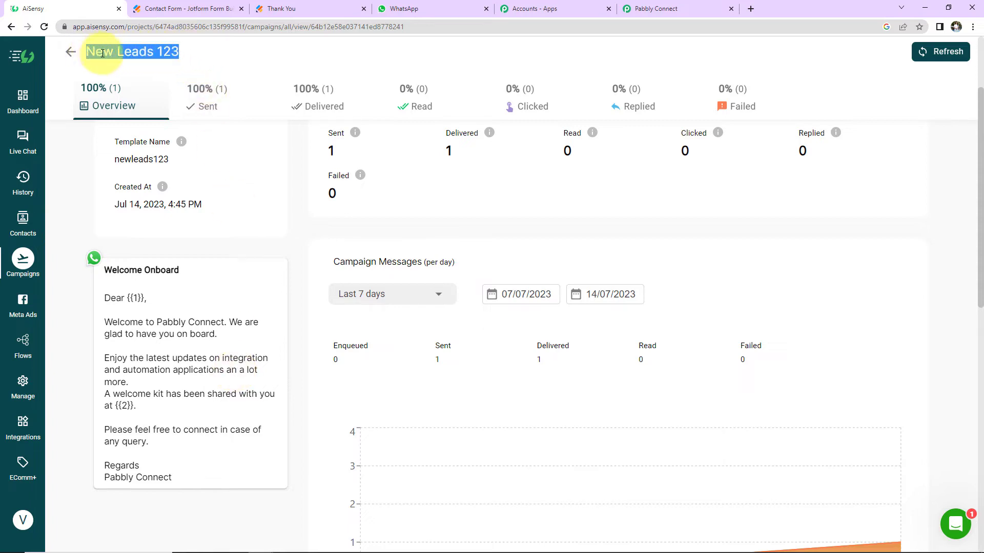
{"action": "right_click", "coordinate": [102, 52]}
{"action": "left_click", "coordinate": [118, 63]}
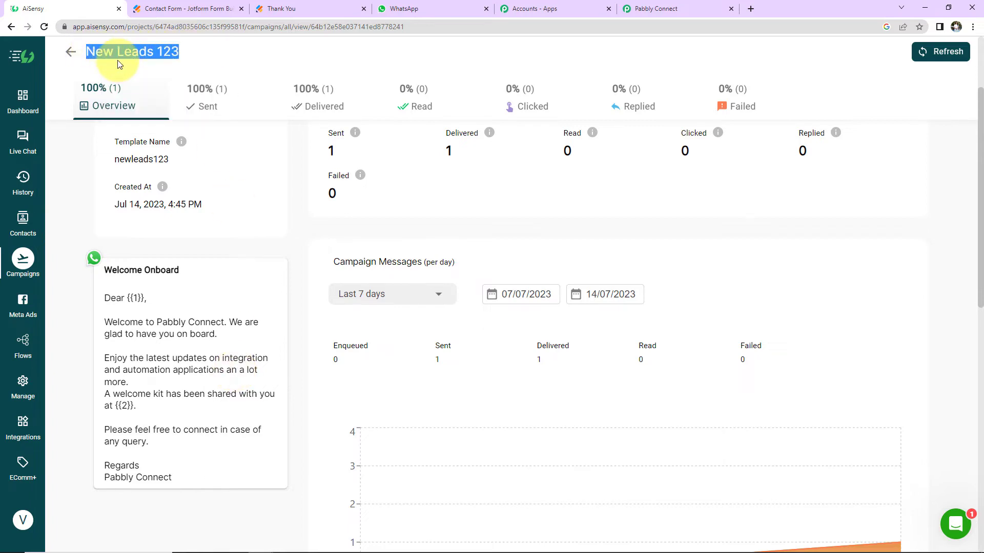
{"action": "left_click", "coordinate": [11, 26]}
Step: Return to Pabbly Connect and paste the Campaign Name, trimming the extra text so it reads New Leads 123
{"action": "left_click", "coordinate": [657, 9]}
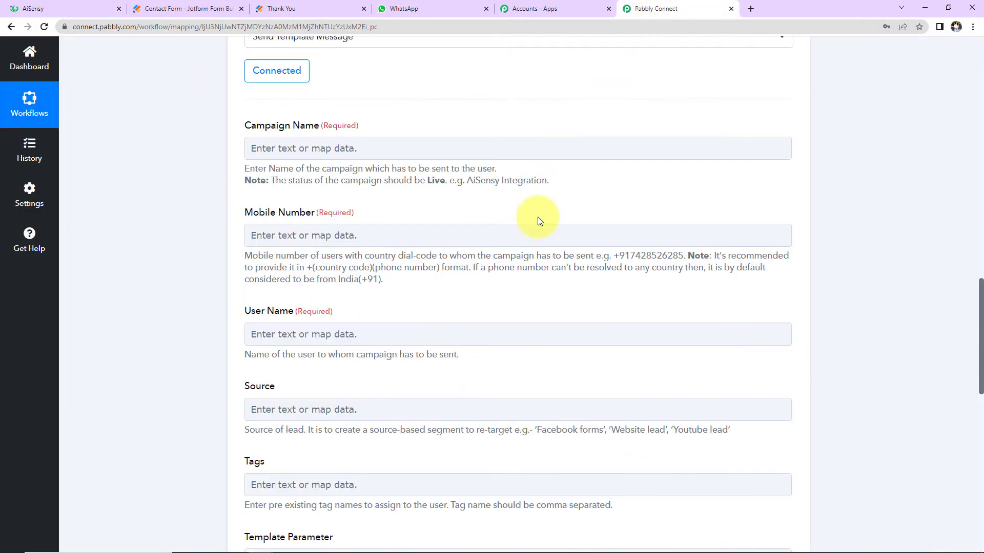
{"action": "left_click", "coordinate": [298, 153]}
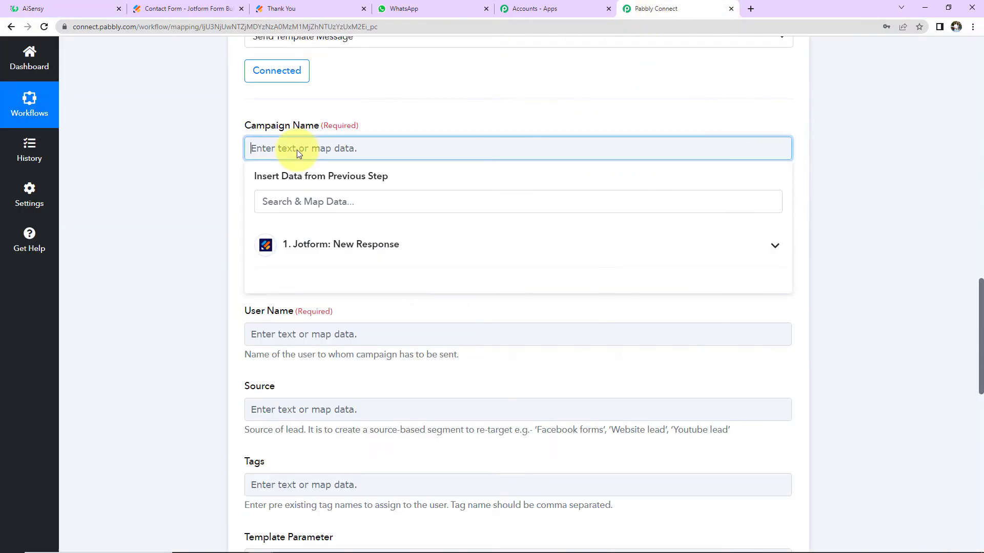
{"action": "key", "text": "ctrl+v"}
{"action": "key", "text": "BackSpace"}
{"action": "key", "text": "BackSpace"}
{"action": "key", "text": "BackSpace"}
{"action": "key", "text": "BackSpace"}
{"action": "key", "text": "BackSpace"}
{"action": "key", "text": "BackSpace"}
{"action": "key", "text": "BackSpace"}
{"action": "key", "text": "BackSpace"}
{"action": "key", "text": "BackSpace"}
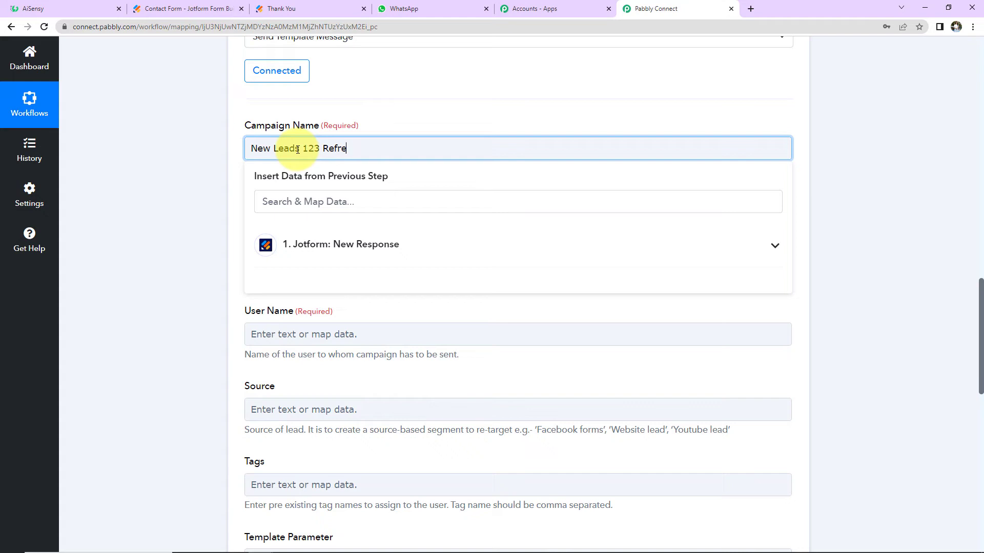
{"action": "left_click", "coordinate": [247, 225]}
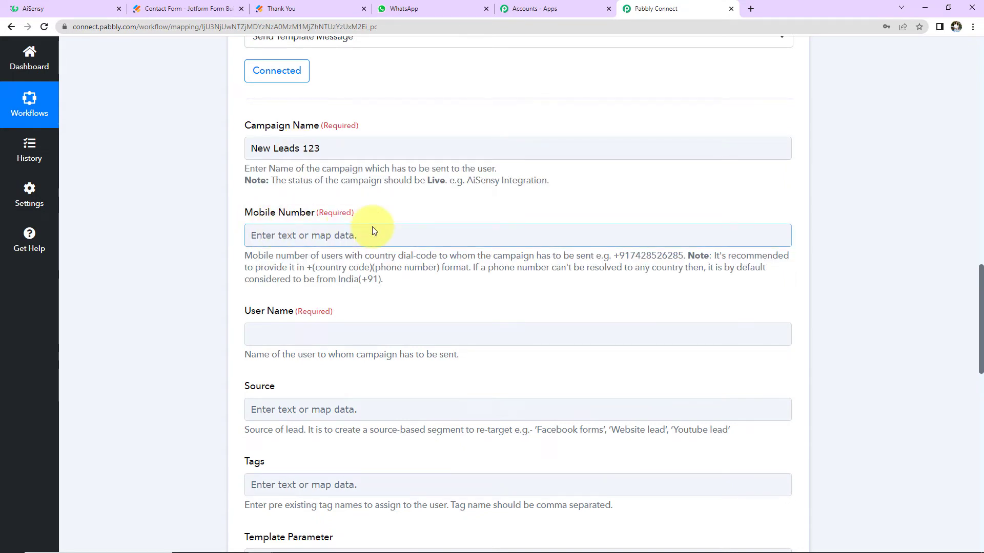
Step: Map the Mobile Number to the Jotform response's RawRequest Q12 PhoneNumber Full value
{"action": "left_click", "coordinate": [268, 238]}
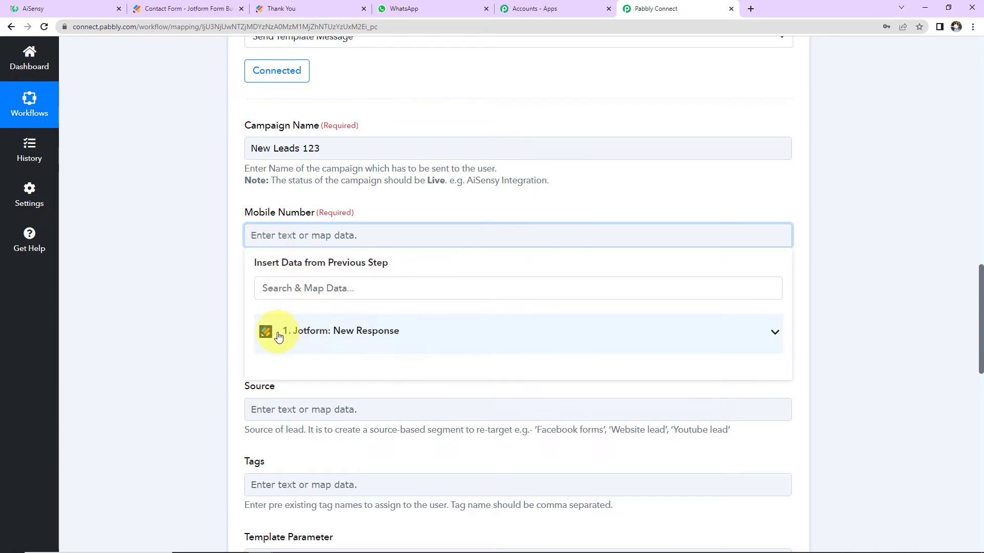
{"action": "left_click", "coordinate": [349, 341]}
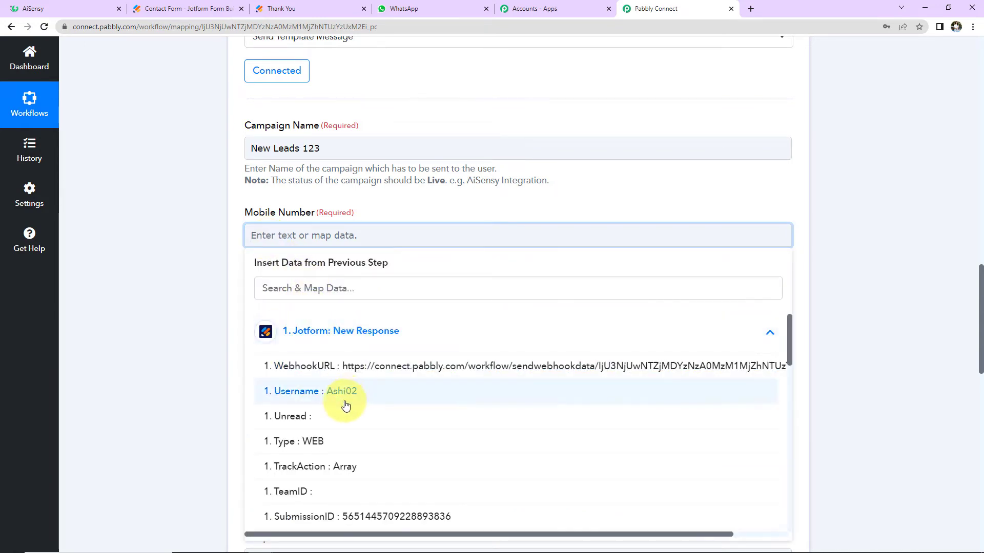
{"action": "scroll", "coordinate": [348, 400], "scroll_direction": "down", "scroll_amount": 5}
{"action": "left_click", "coordinate": [335, 481]}
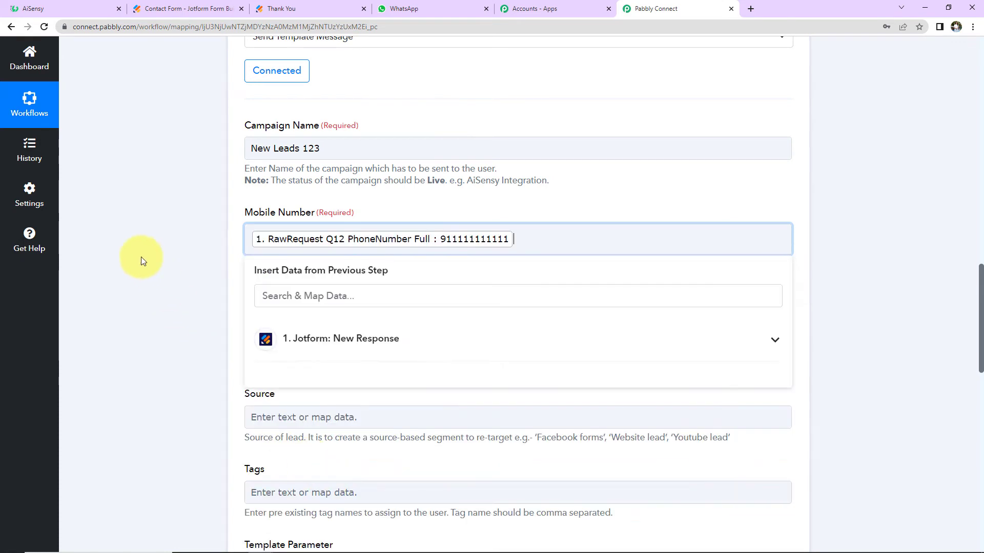
{"action": "left_click", "coordinate": [142, 258]}
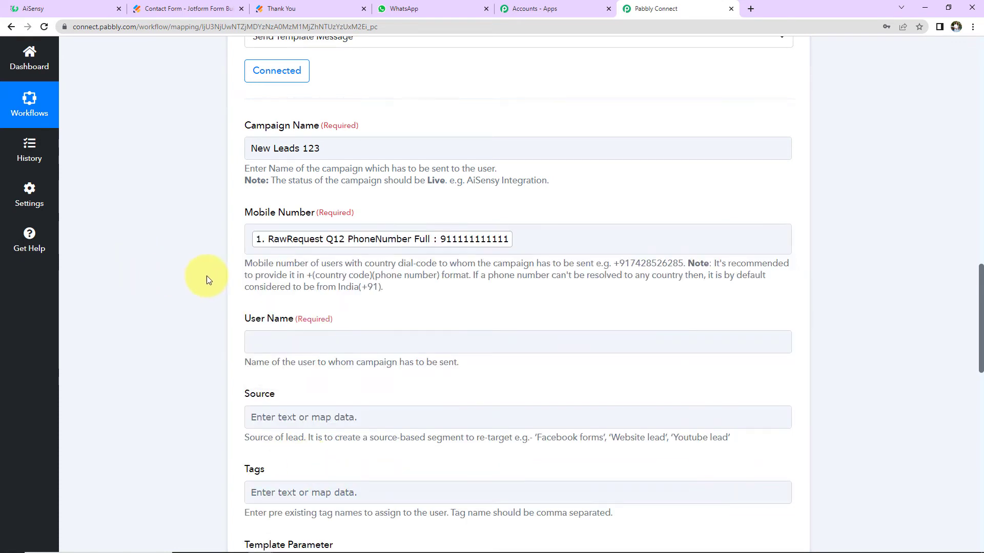
Step: Add a + prefix before the mapped phone number in the Mobile Number field
{"action": "left_click", "coordinate": [507, 253]}
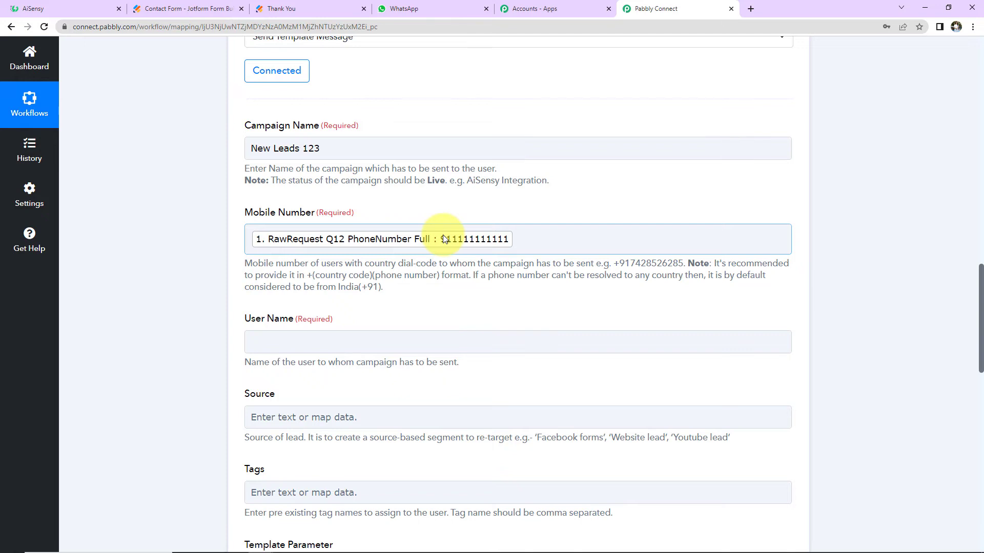
{"action": "scroll", "coordinate": [443, 235], "scroll_direction": "up", "scroll_amount": 2}
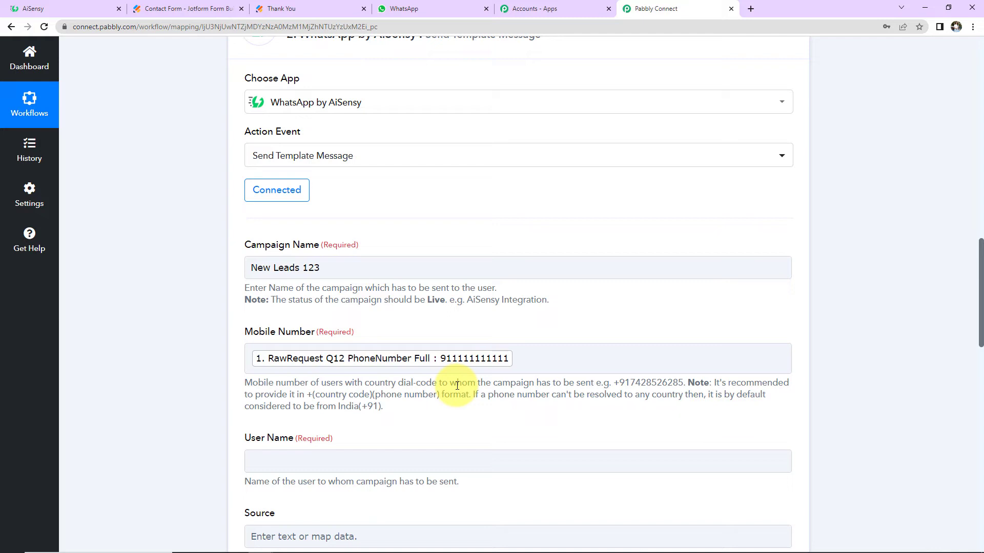
{"action": "left_click", "coordinate": [292, 348]}
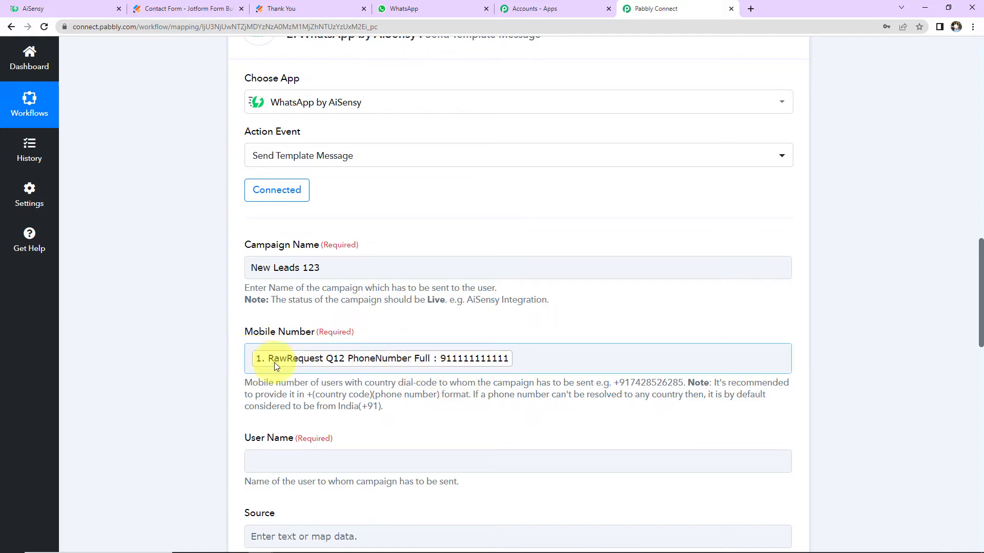
{"action": "left_click", "coordinate": [247, 349]}
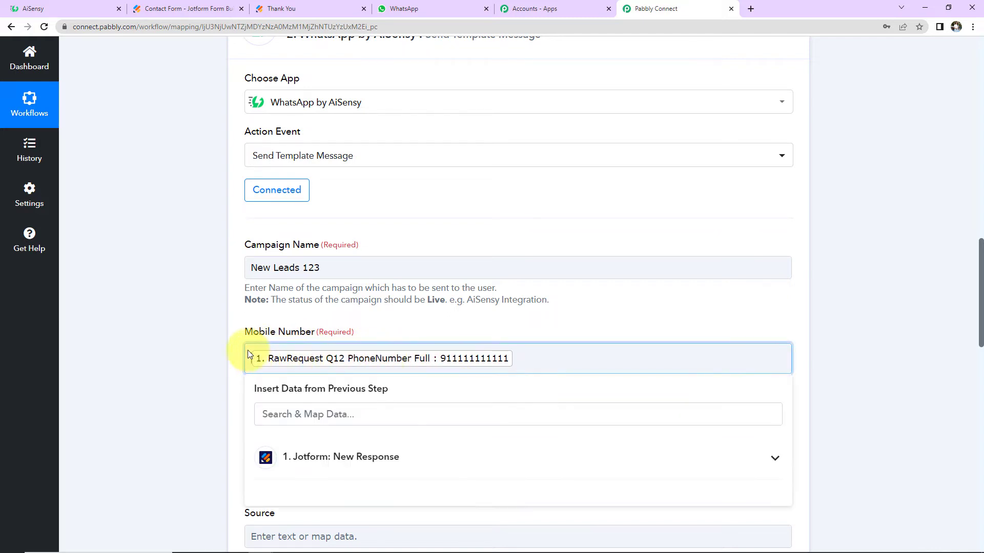
{"action": "type", "text": "+"}
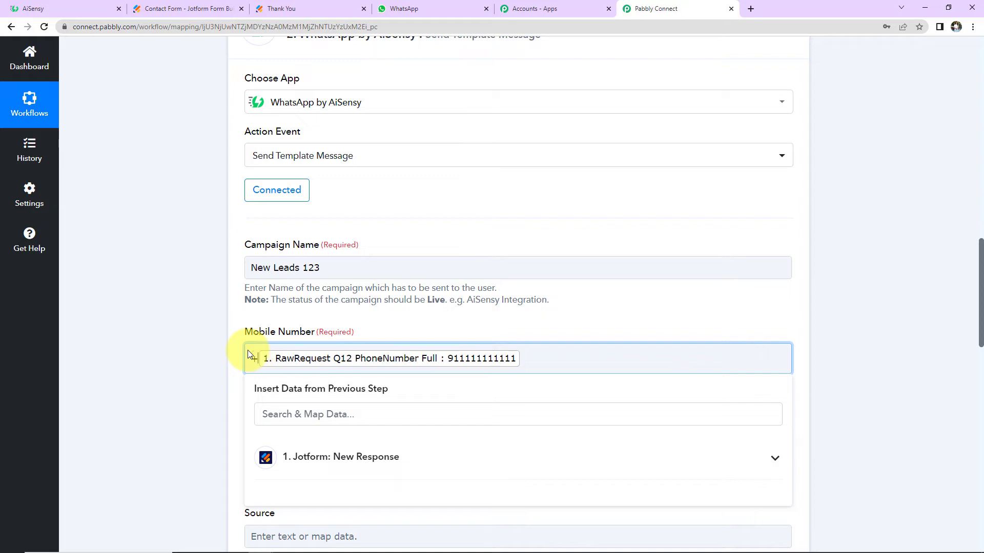
{"action": "left_click", "coordinate": [203, 343]}
{"action": "scroll", "coordinate": [203, 343], "scroll_direction": "down", "scroll_amount": 5}
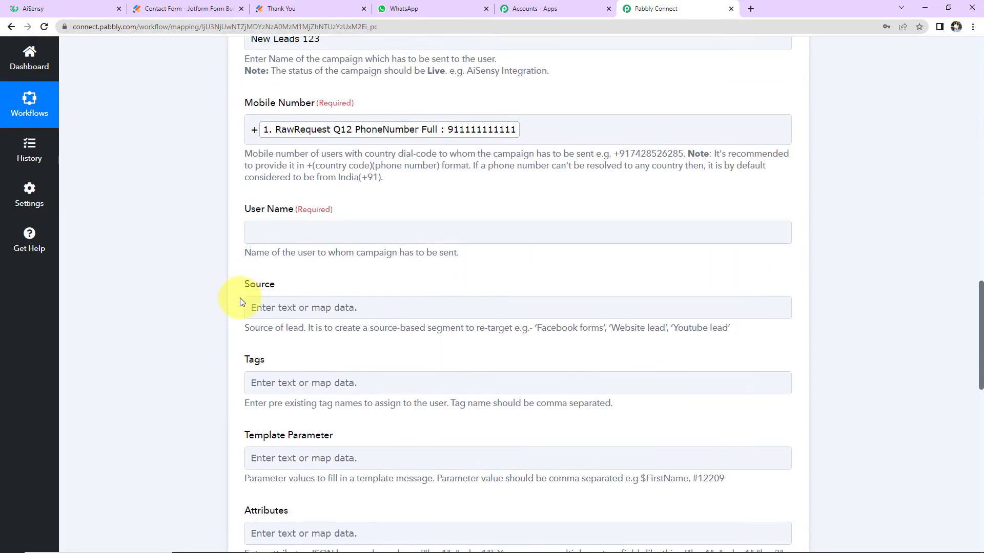
Step: Map the User Name to the Jotform response's RawRequest Q3 Name First and RawRequest Q3 Name Last values
{"action": "left_click", "coordinate": [296, 223]}
{"action": "left_click", "coordinate": [299, 316]}
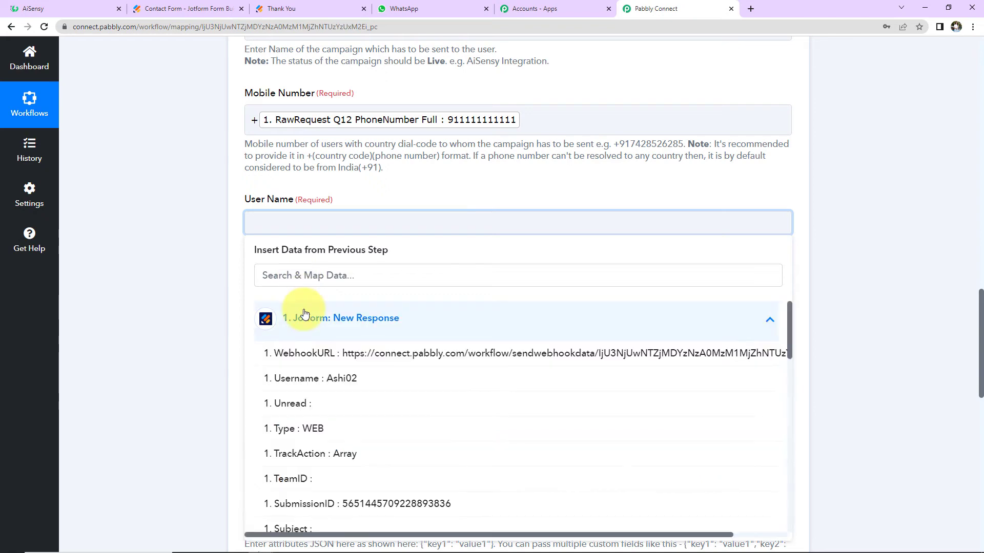
{"action": "scroll", "coordinate": [282, 431], "scroll_direction": "down", "scroll_amount": 3}
{"action": "scroll", "coordinate": [308, 468], "scroll_direction": "down", "scroll_amount": 2}
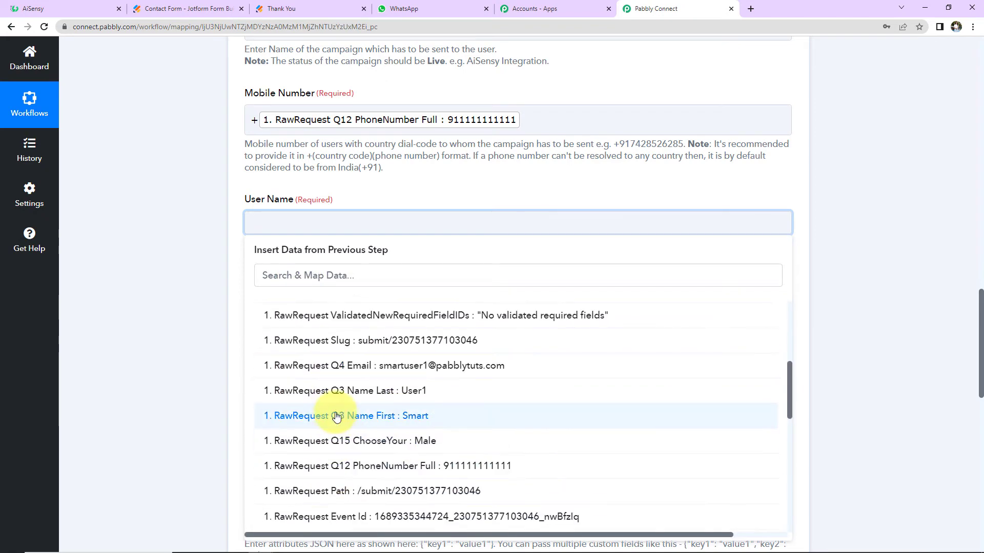
{"action": "left_click", "coordinate": [277, 410]}
{"action": "left_click", "coordinate": [336, 326]}
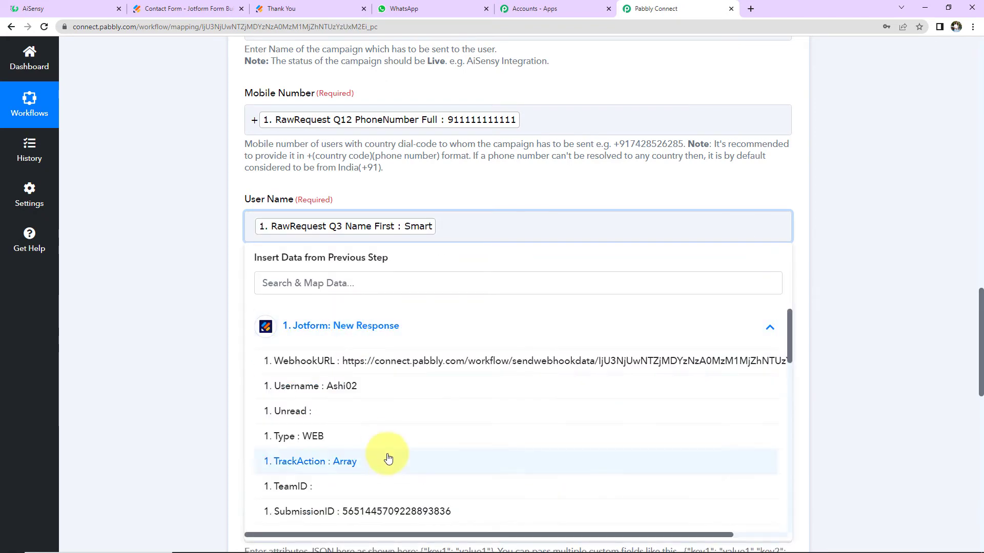
{"action": "scroll", "coordinate": [387, 459], "scroll_direction": "down", "scroll_amount": 5}
{"action": "left_click", "coordinate": [364, 404]}
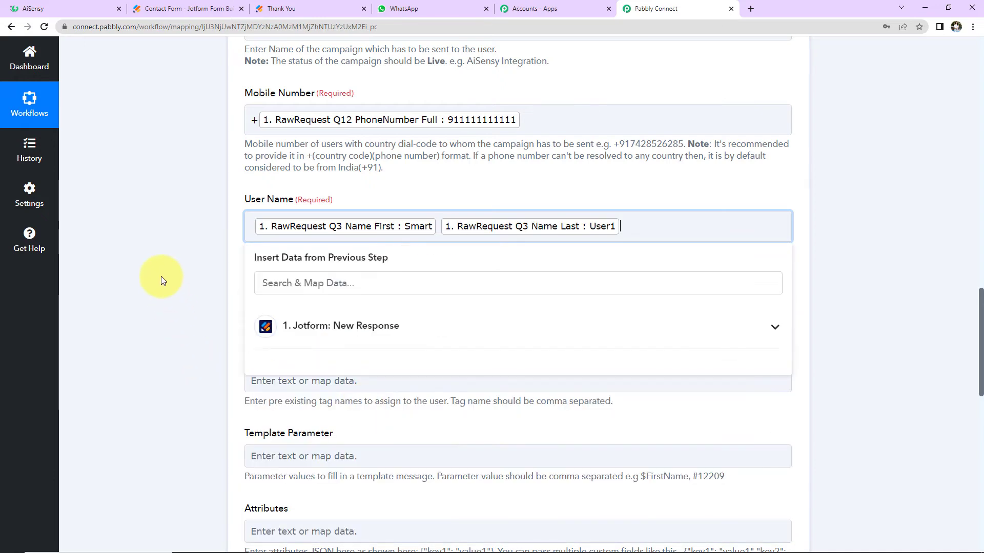
{"action": "left_click", "coordinate": [158, 275]}
Step: Examine the variables in the New Leads 123 template message in AiSensy and return to Pabbly Connect
{"action": "scroll", "coordinate": [217, 383], "scroll_direction": "down", "scroll_amount": 2}
{"action": "left_click", "coordinate": [256, 193]}
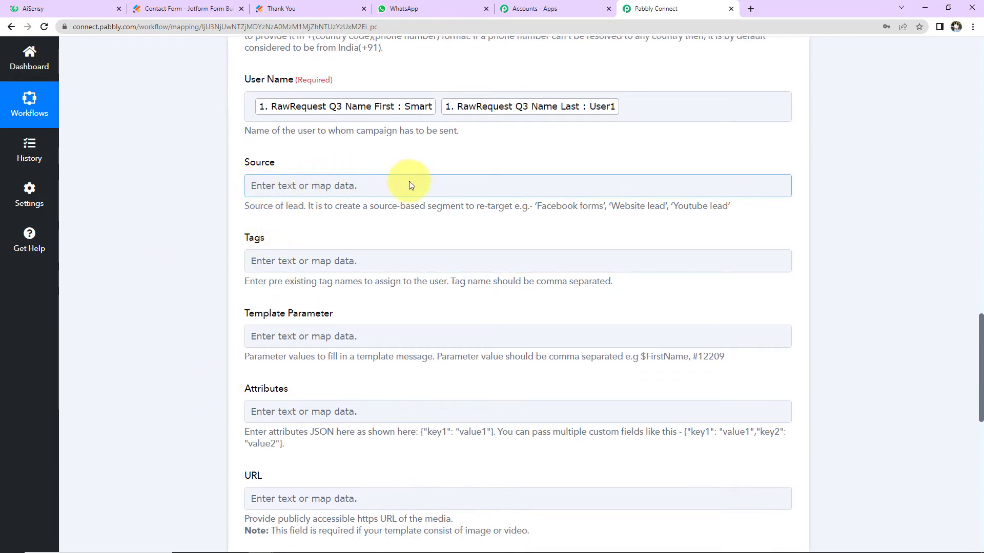
{"action": "left_click", "coordinate": [265, 257]}
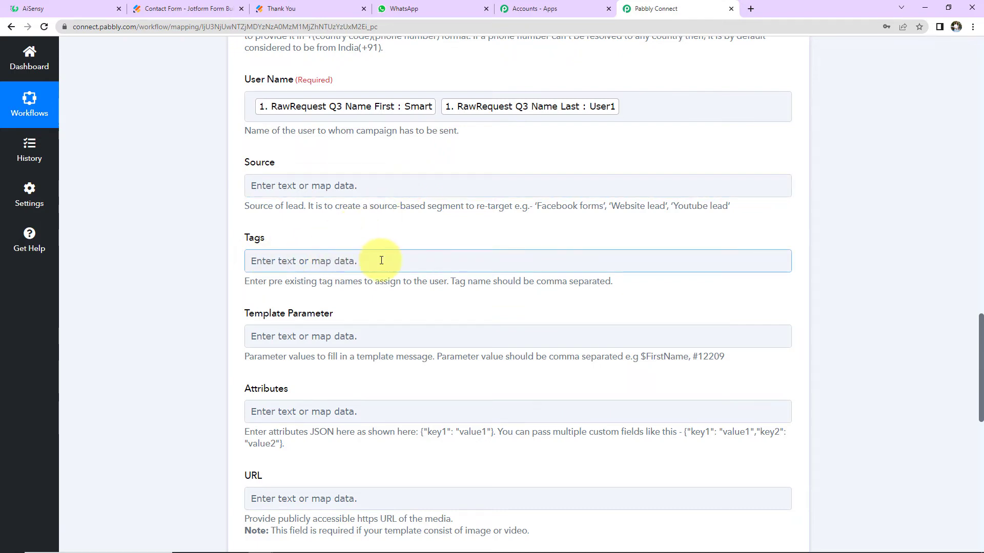
{"action": "scroll", "coordinate": [379, 259], "scroll_direction": "down", "scroll_amount": 2}
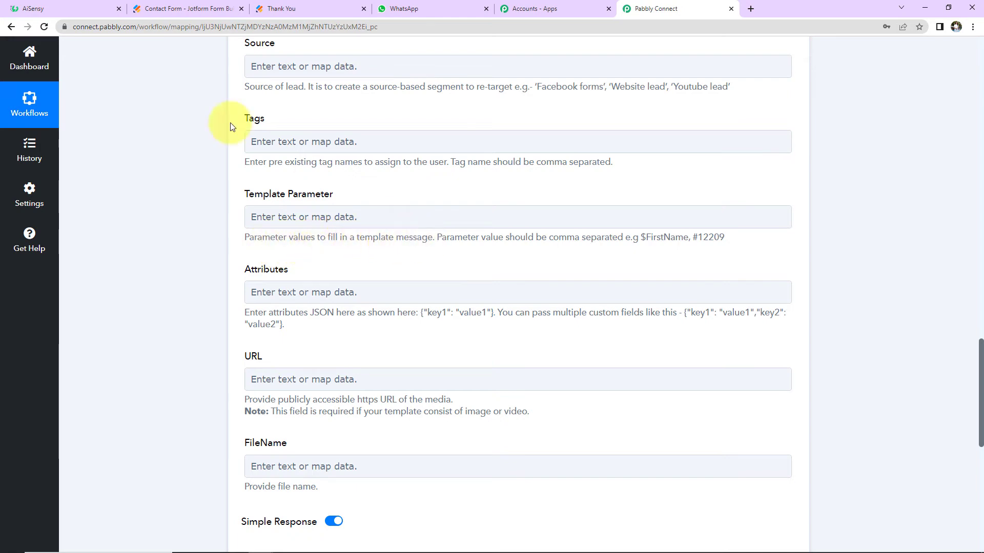
{"action": "left_click", "coordinate": [55, 10]}
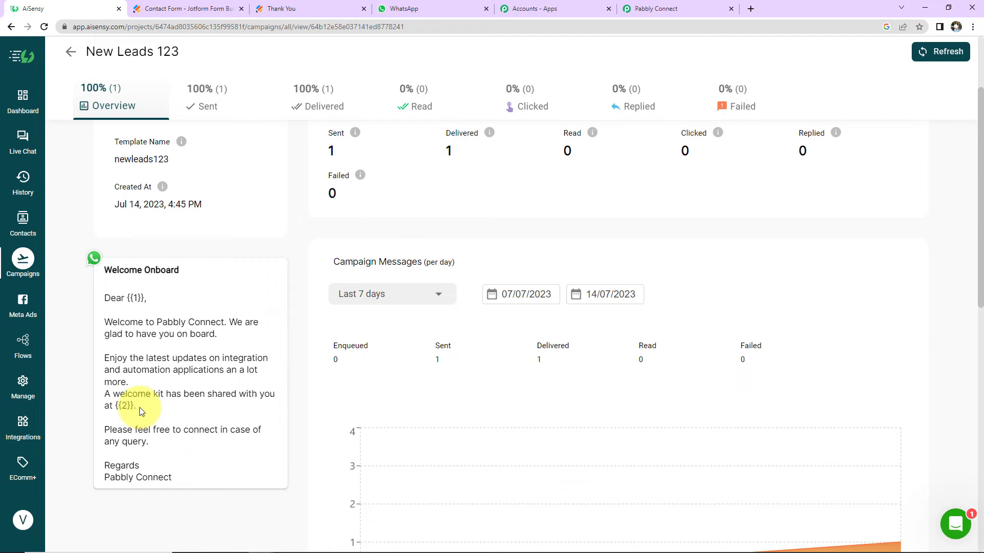
{"action": "left_click", "coordinate": [654, 9]}
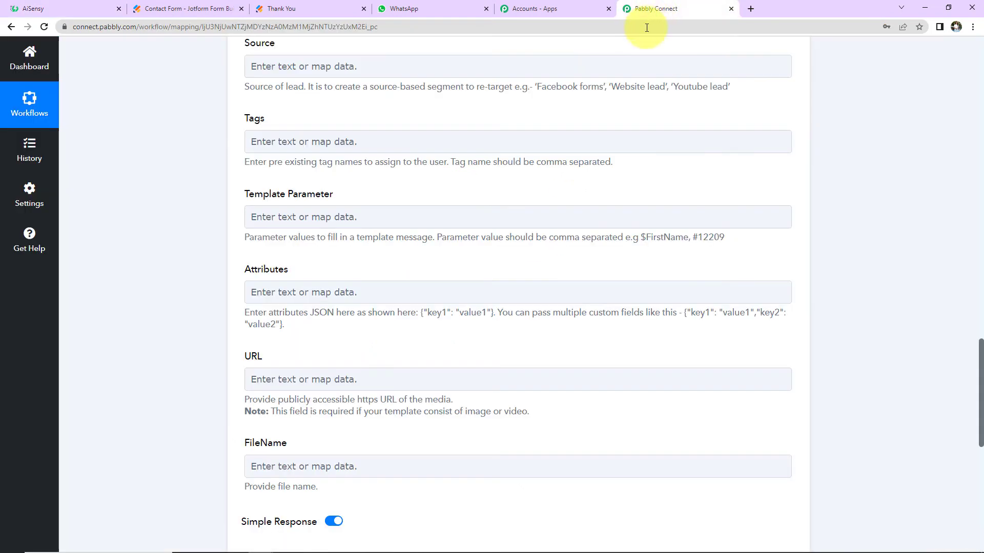
Step: Map the Template Parameter to the Jotform response's RawRequest Q3 Name First and RawRequest Q3 Name Last values
{"action": "left_click", "coordinate": [297, 215]}
{"action": "left_click", "coordinate": [318, 313]}
{"action": "scroll", "coordinate": [355, 349], "scroll_direction": "down", "scroll_amount": 5}
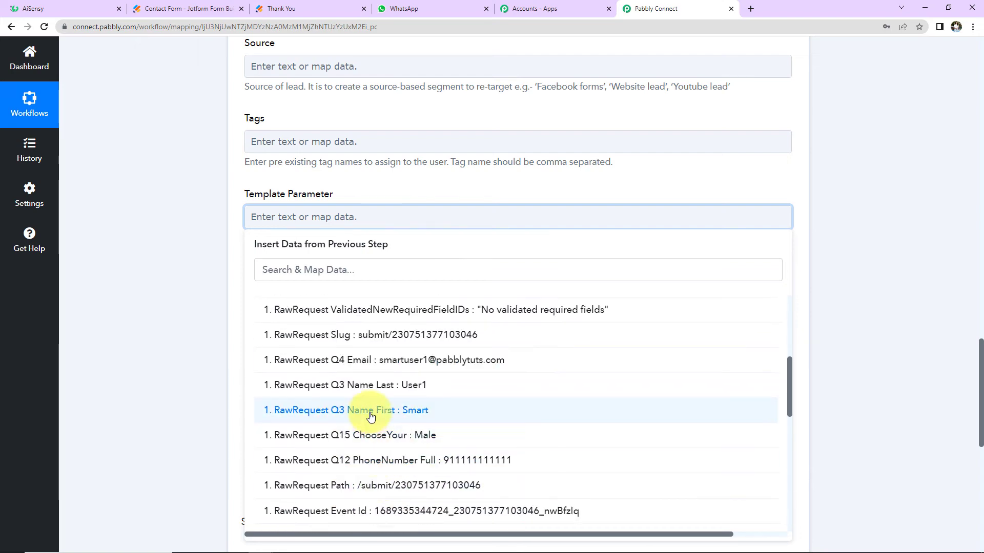
{"action": "left_click", "coordinate": [365, 412]}
{"action": "left_click", "coordinate": [361, 322]}
{"action": "scroll", "coordinate": [364, 387], "scroll_direction": "down", "scroll_amount": 5}
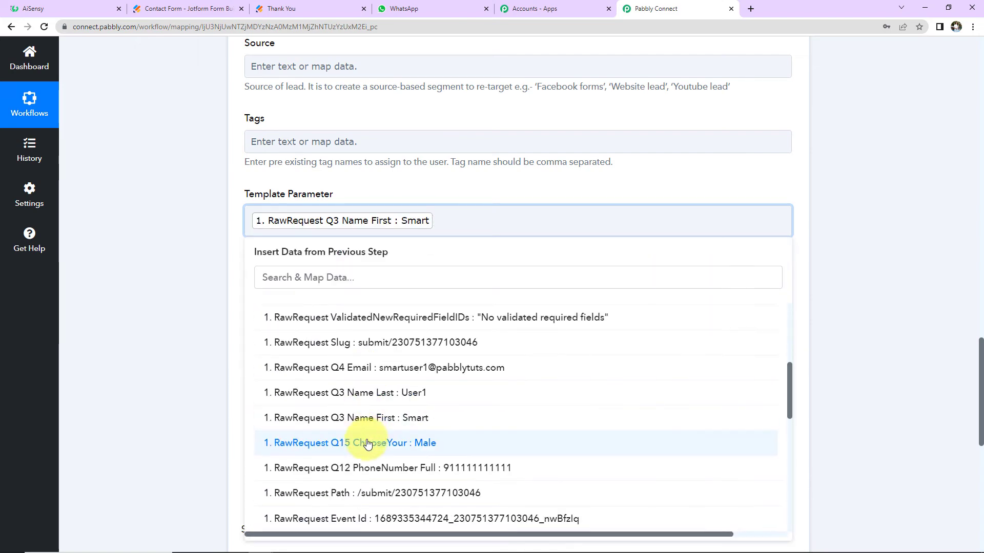
{"action": "left_click", "coordinate": [363, 392]}
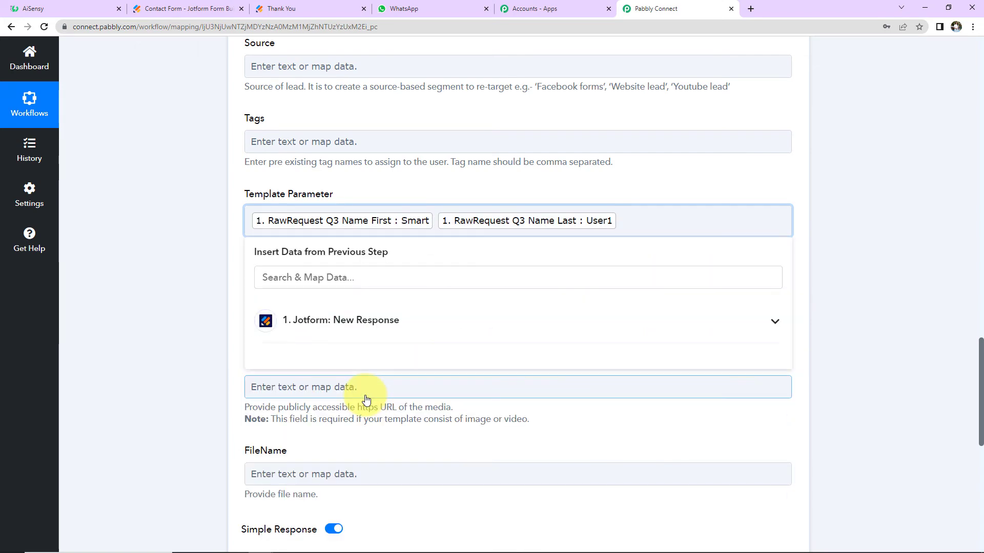
Step: Add a comma to the Template Parameter and map the RawRequest Q4 Email value as the second parameter
{"action": "type", "text": ","}
{"action": "left_click", "coordinate": [404, 328]}
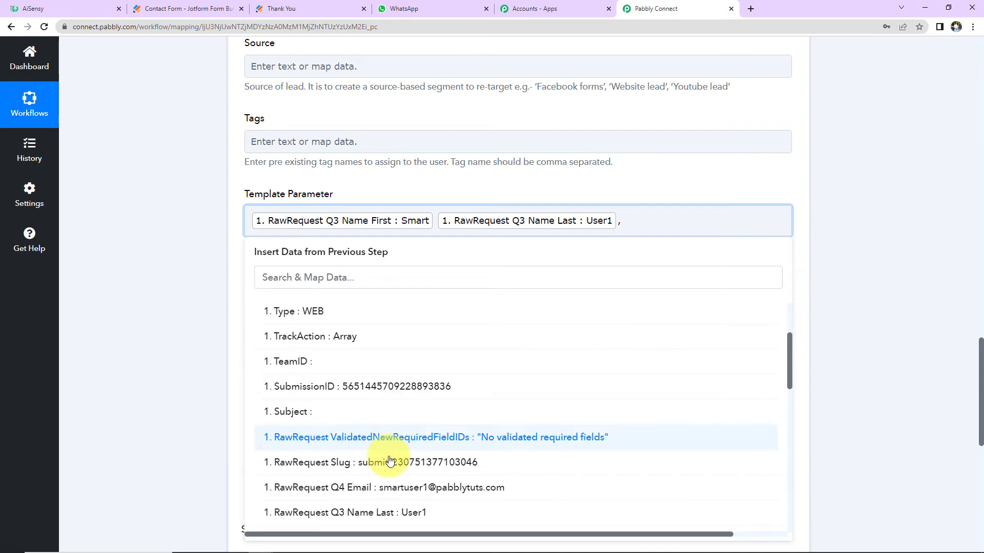
{"action": "left_click", "coordinate": [369, 488]}
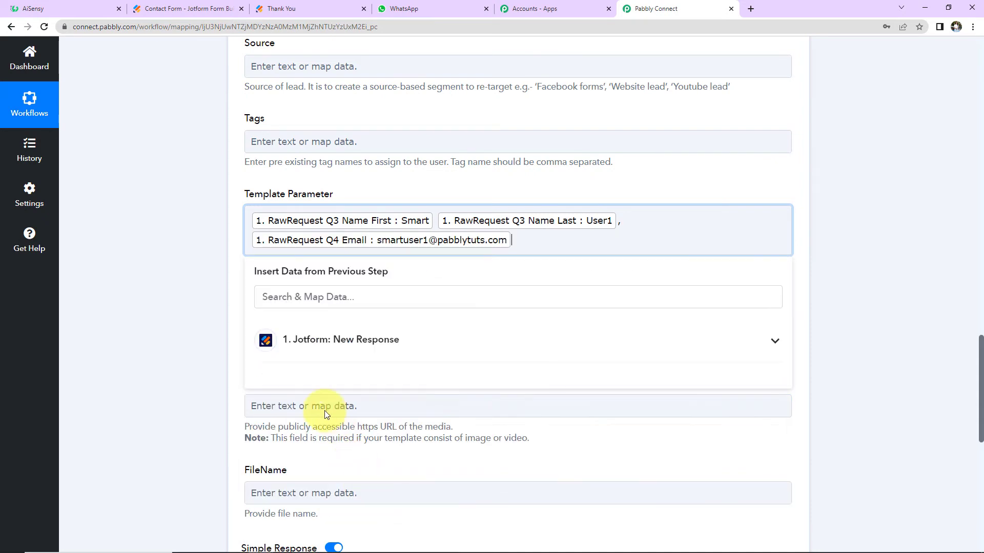
{"action": "left_click", "coordinate": [209, 334]}
Step: Save the AiSensy action, send a test request, and switch to WhatsApp to check the delivered message
{"action": "scroll", "coordinate": [209, 338], "scroll_direction": "down", "scroll_amount": 2}
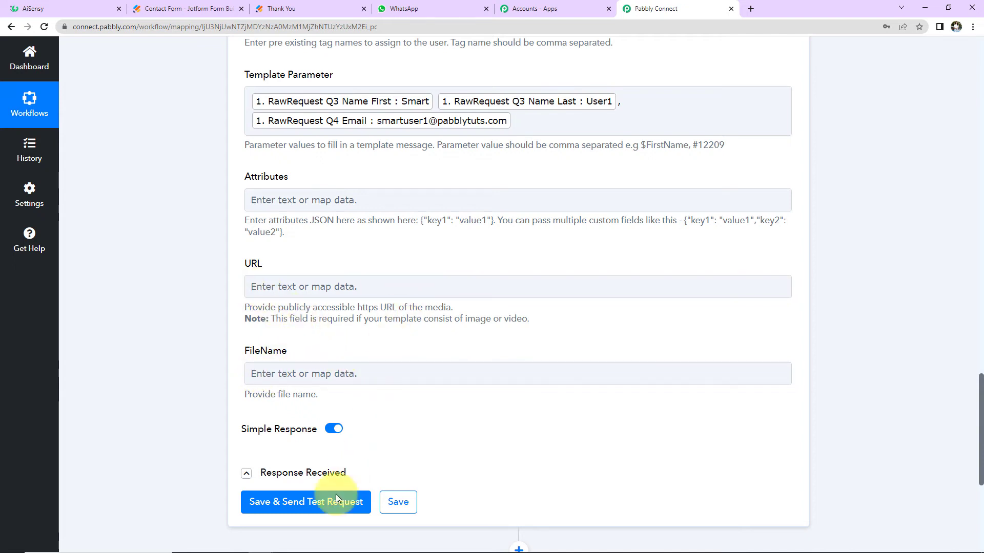
{"action": "left_click", "coordinate": [293, 505]}
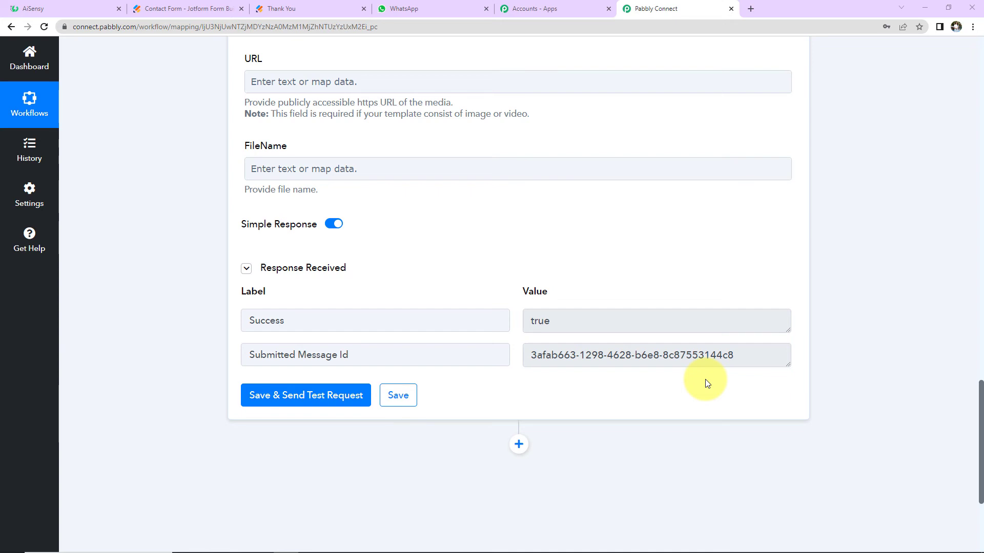
{"action": "left_click", "coordinate": [451, 8]}
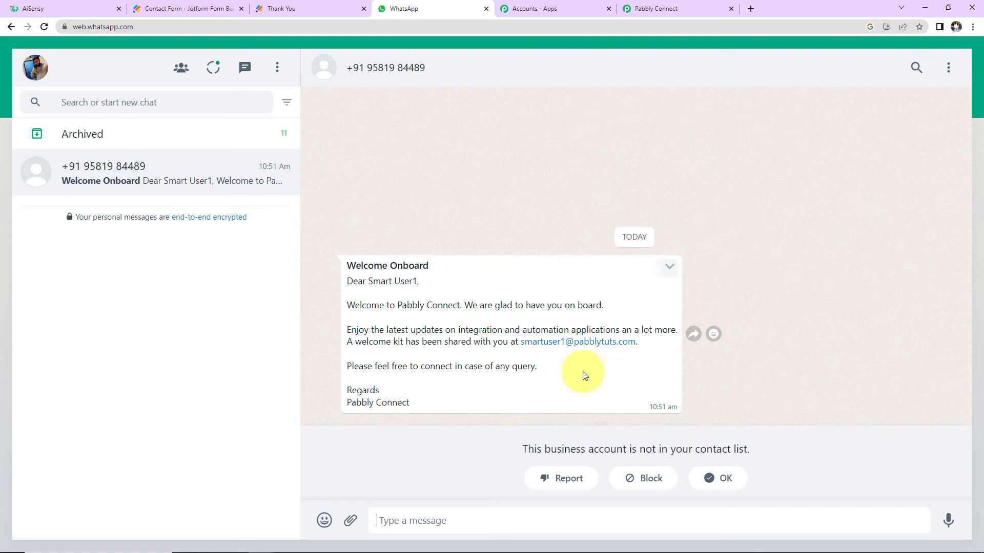
Step: Open the live Contact Form from the Jotform builder and fill its name, email and phone from the second saved autofill profile
{"action": "left_click", "coordinate": [209, 8]}
{"action": "left_click", "coordinate": [605, 267]}
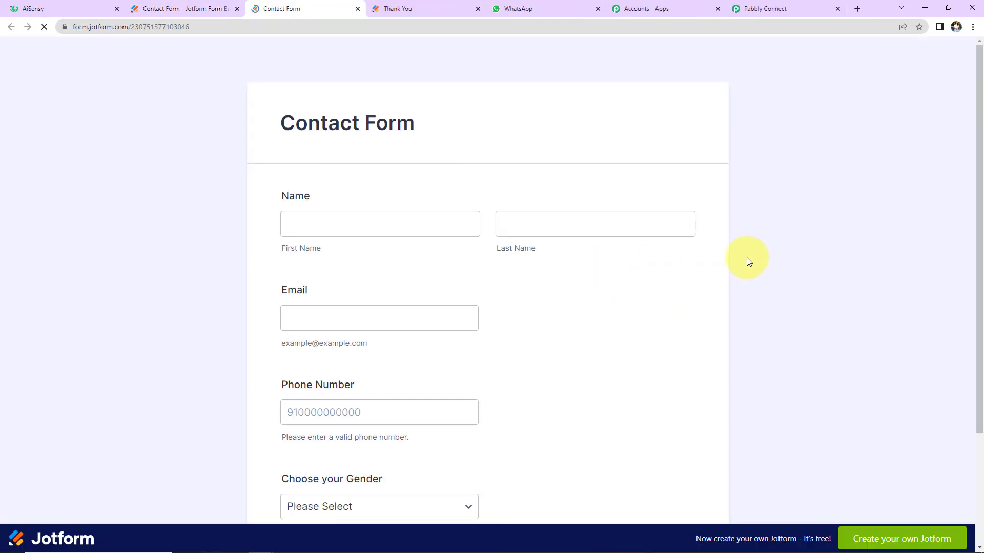
{"action": "left_click", "coordinate": [318, 225]}
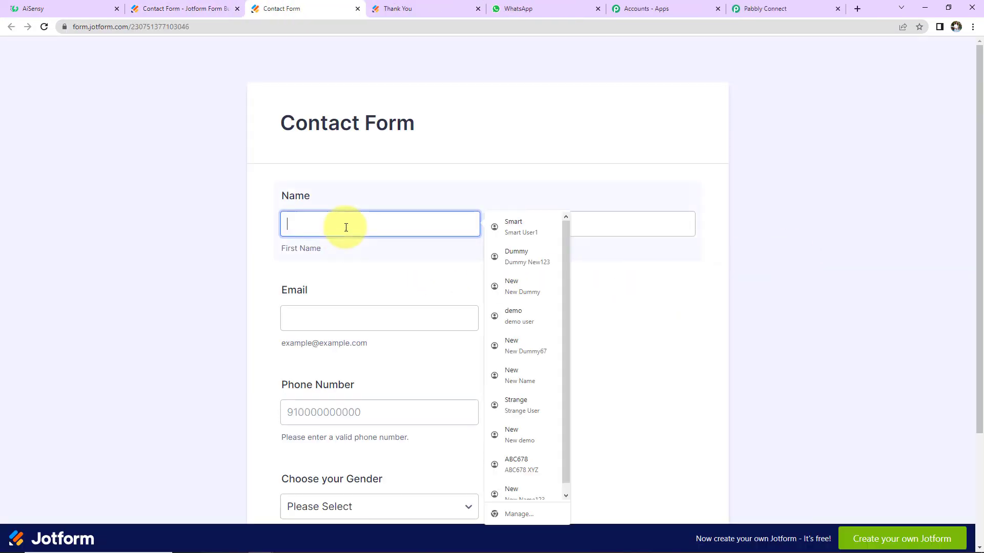
{"action": "left_click", "coordinate": [527, 259]}
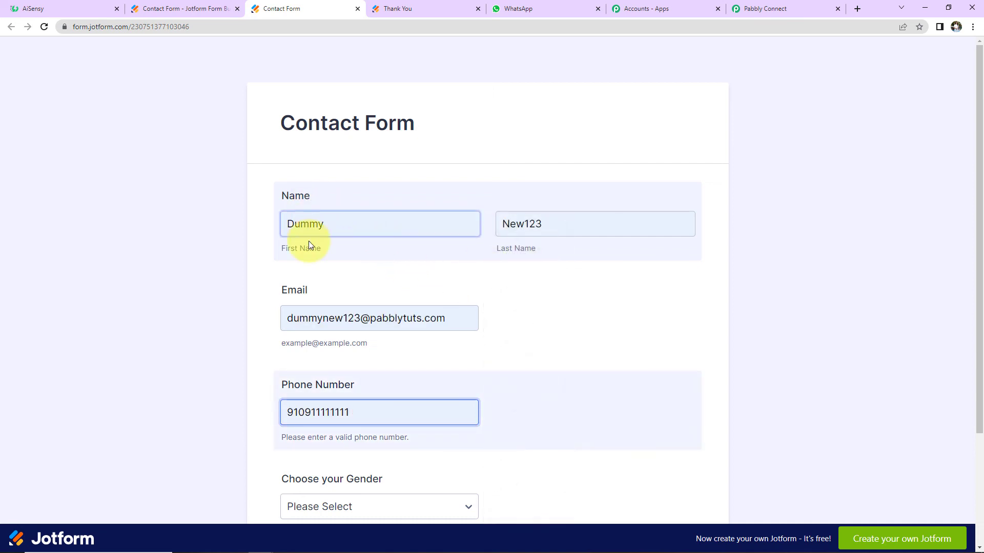
{"action": "left_click", "coordinate": [507, 235]}
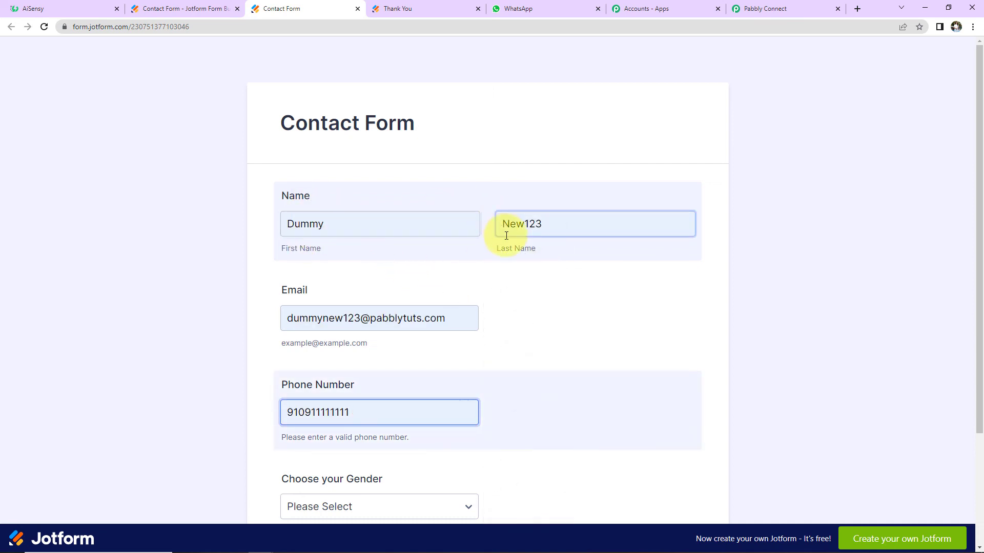
Step: Replace the digits after the 91 country code in the Phone Number field with the recipient's ten-digit number
{"action": "left_click", "coordinate": [360, 414]}
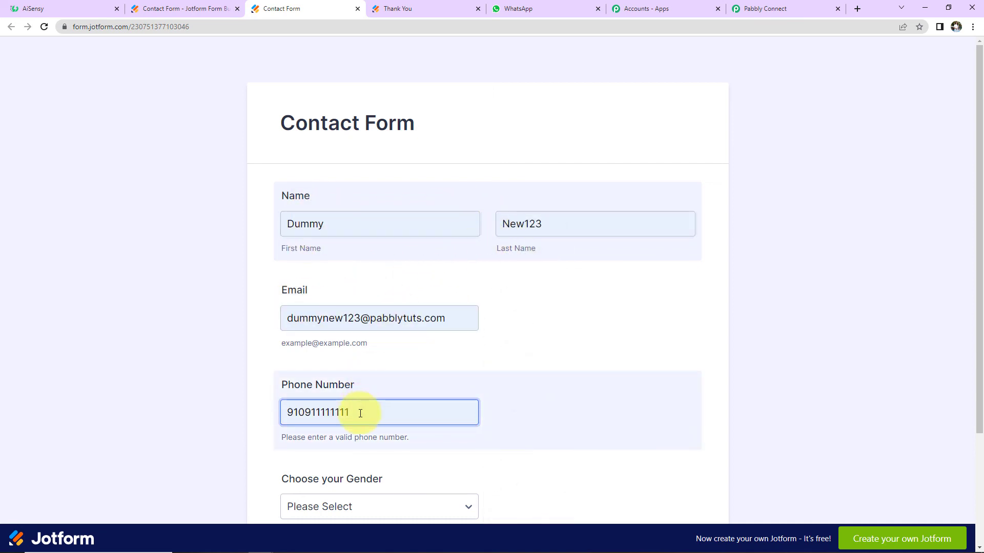
{"action": "key", "text": "BackSpace"}
{"action": "key", "text": "BackSpace"}
{"action": "key", "text": "BackSpace"}
{"action": "key", "text": "BackSpace"}
{"action": "key", "text": "BackSpace"}
{"action": "key", "text": "BackSpace"}
{"action": "key", "text": "BackSpace"}
{"action": "key", "text": "BackSpace"}
{"action": "key", "text": "BackSpace"}
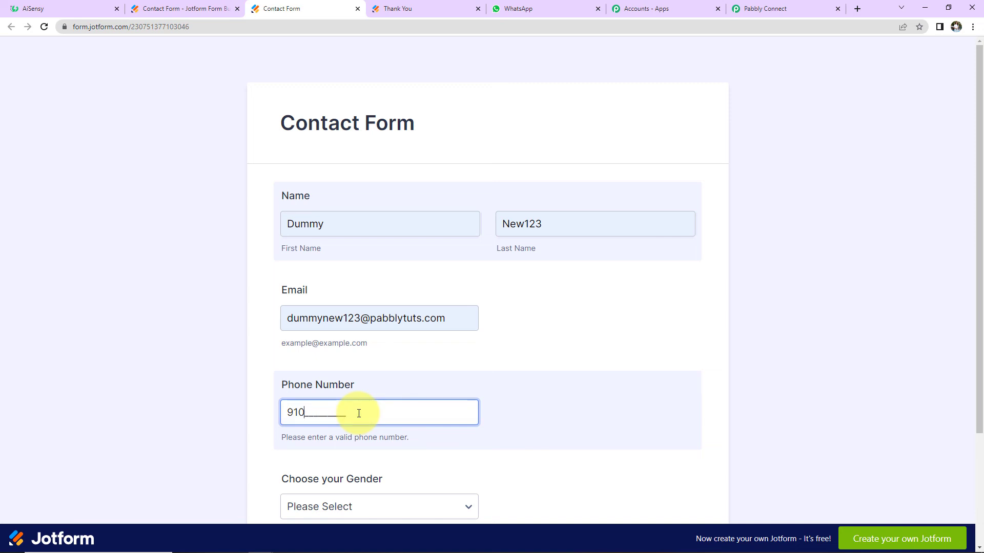
{"action": "key", "text": "BackSpace"}
{"action": "type", "text": "911111111"}
{"action": "scroll", "coordinate": [358, 413], "scroll_direction": "down", "scroll_amount": 3}
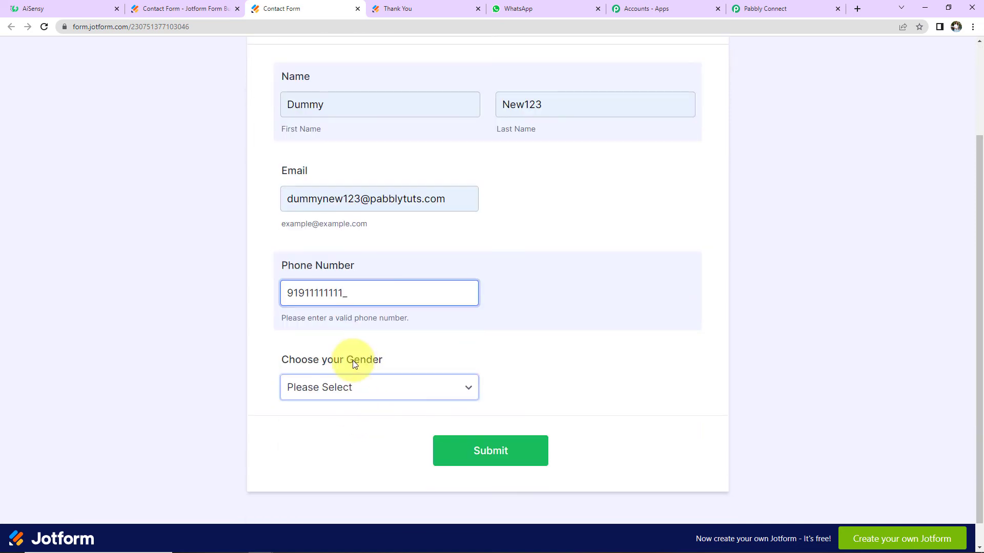
{"action": "type", "text": "1"}
Step: Choose a gender and submit the Contact Form, and switch to WhatsApp to check for the new message
{"action": "left_click", "coordinate": [441, 387]}
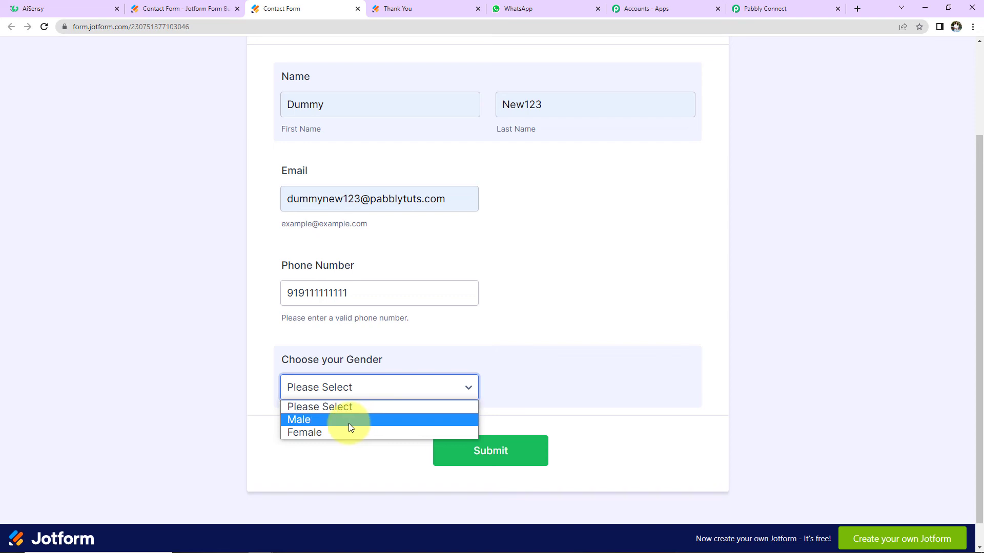
{"action": "left_click", "coordinate": [347, 432]}
{"action": "left_click", "coordinate": [475, 463]}
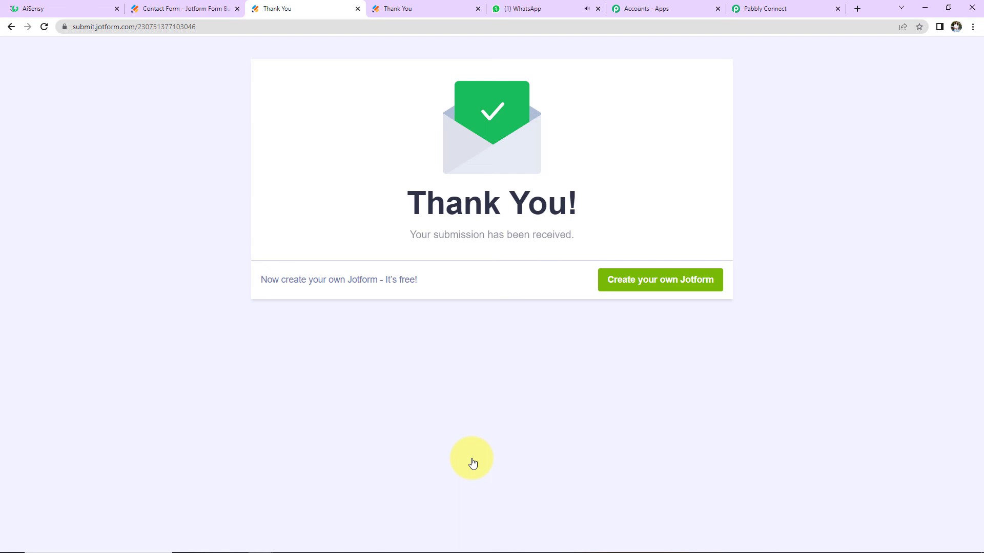
{"action": "left_click", "coordinate": [552, 8]}
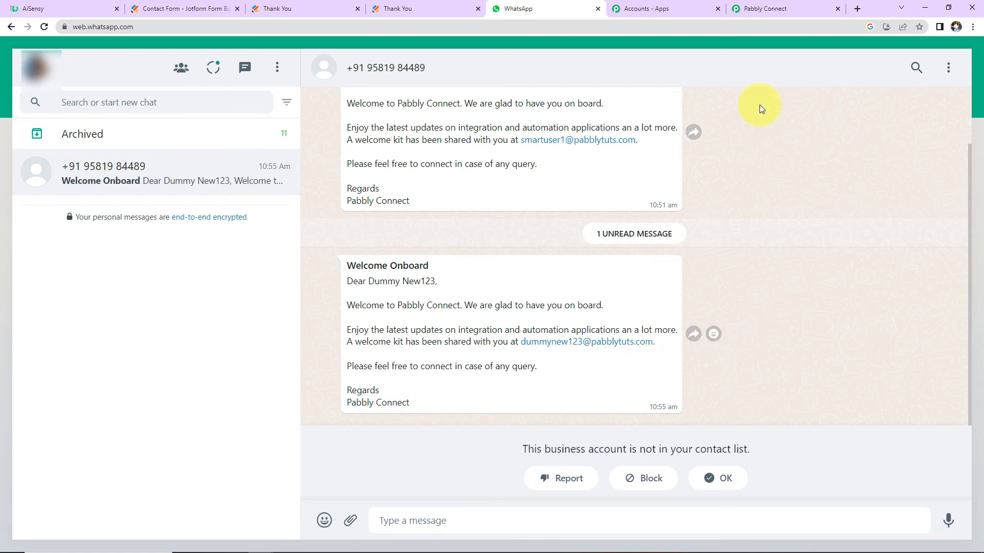
Step: Return to Pabbly Connect and collapse the Jotform trigger and the WhatsApp by AiSensy action
{"action": "left_click", "coordinate": [759, 11]}
{"action": "scroll", "coordinate": [769, 395], "scroll_direction": "up", "scroll_amount": 15}
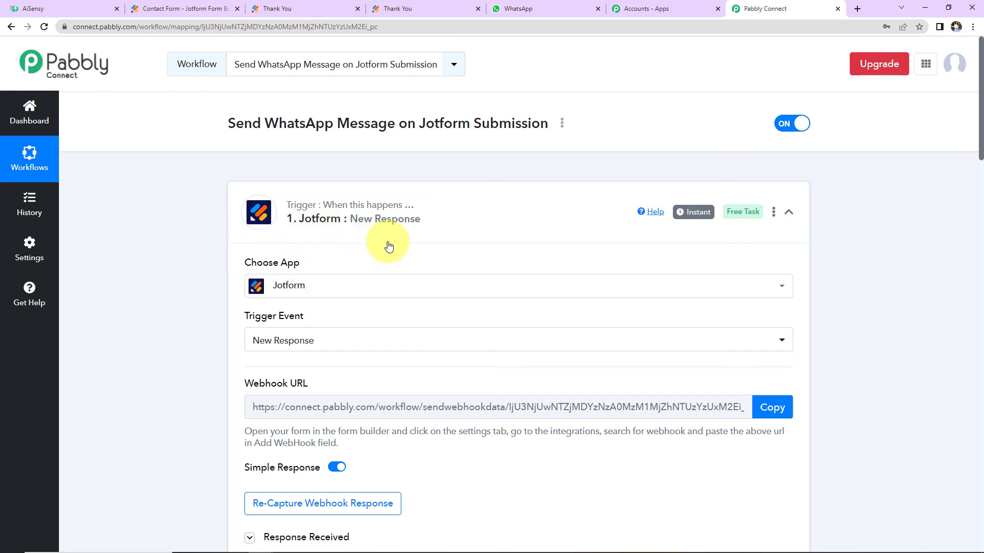
{"action": "left_click", "coordinate": [789, 212]}
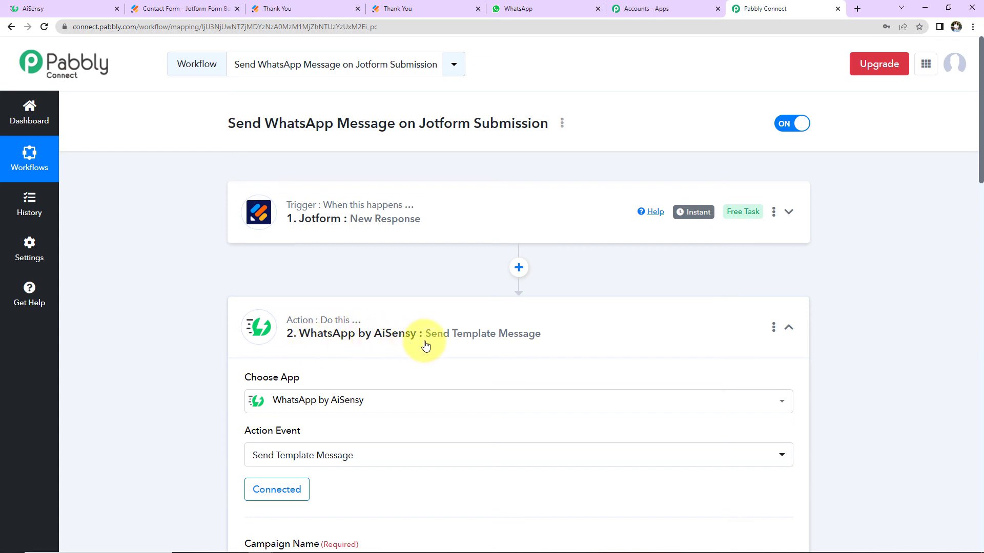
{"action": "left_click", "coordinate": [788, 329]}
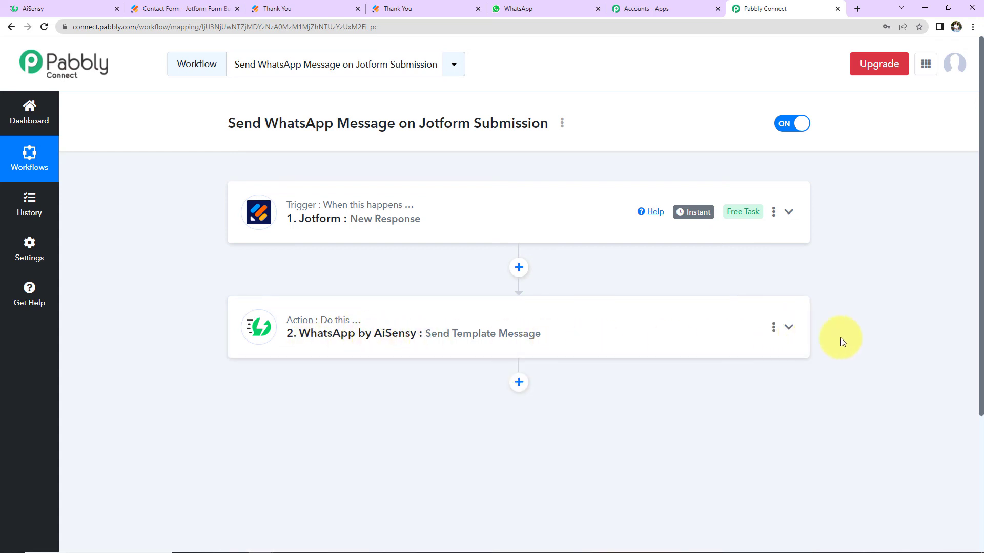